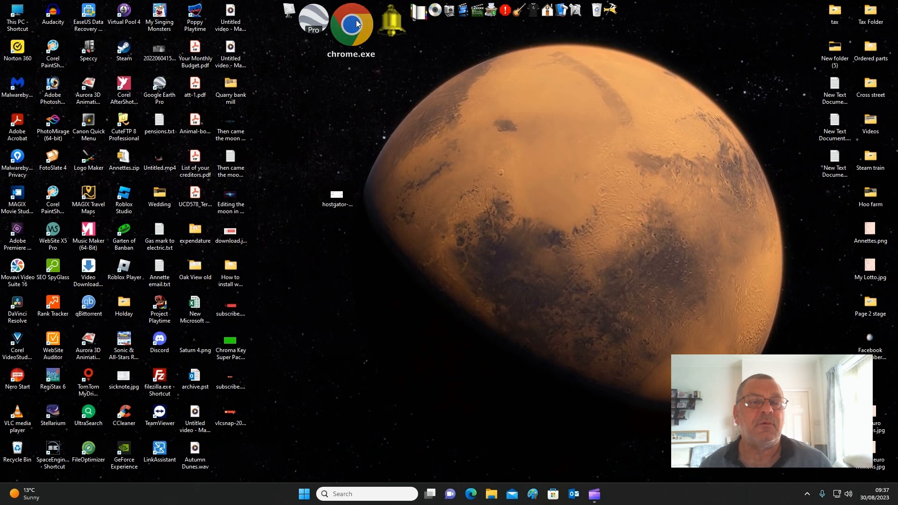
- Open Chrome, load samplwebesite.co.uk and look over the site's home page
click(351, 12)
click(449, 283)
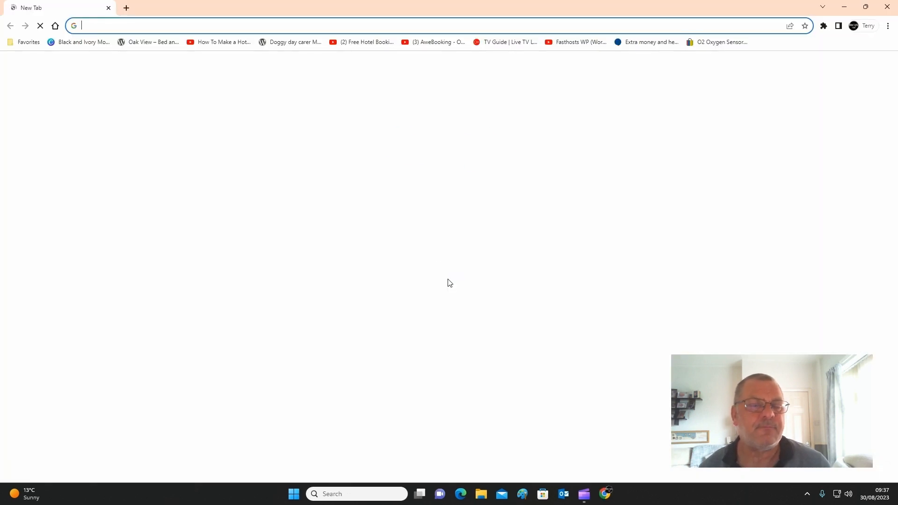
click(293, 21)
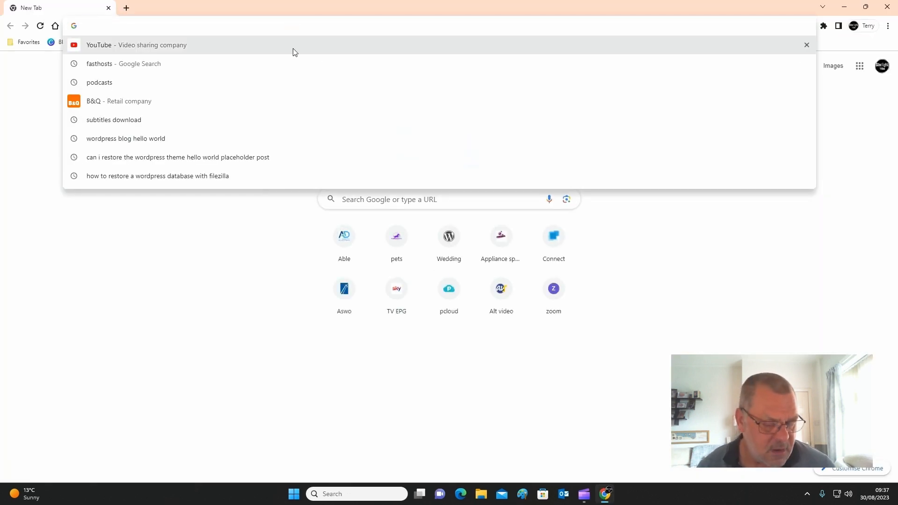
text(sa)
click(294, 50)
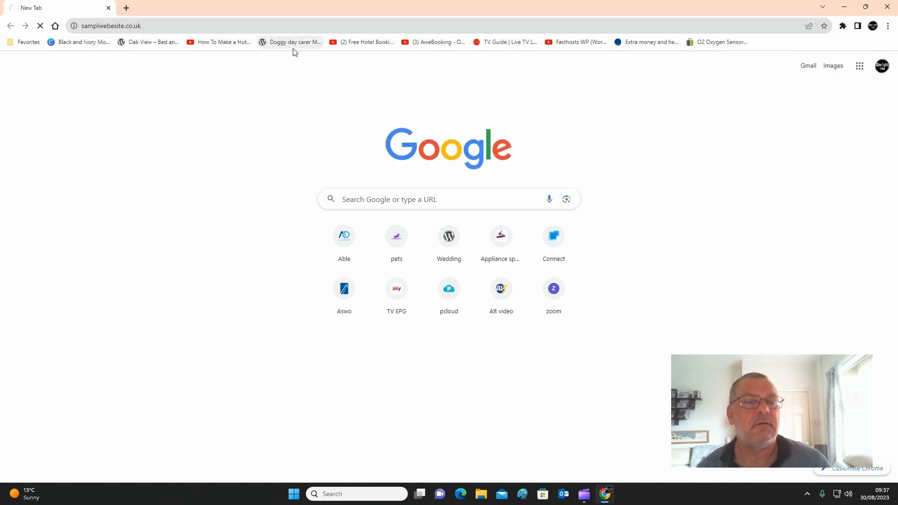
scroll(518, 348, down, 1)
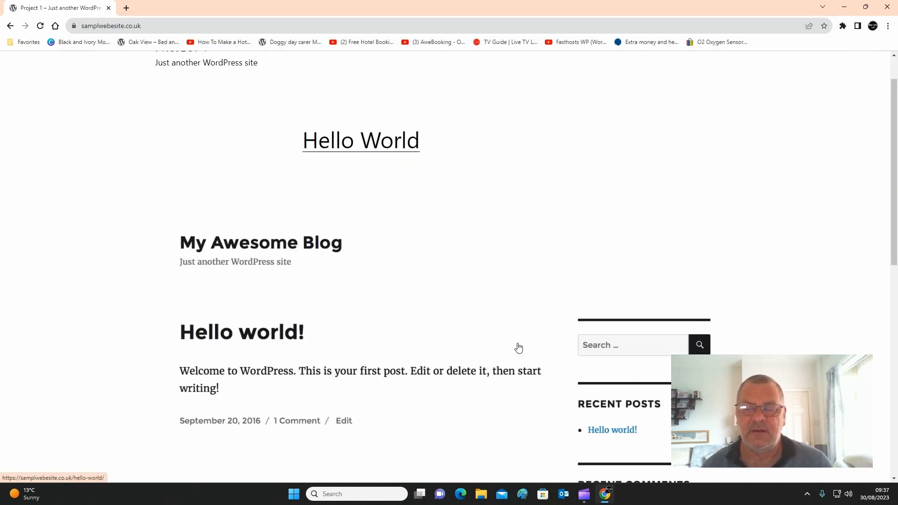
scroll(517, 347, up, 1)
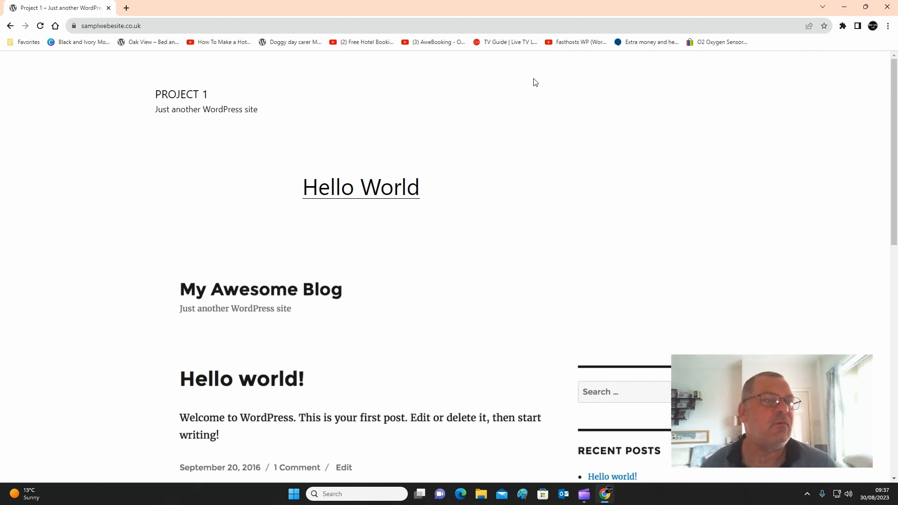
- Open the site's WordPress login page by adding /wp-admin to the web address
click(183, 25)
click(190, 25)
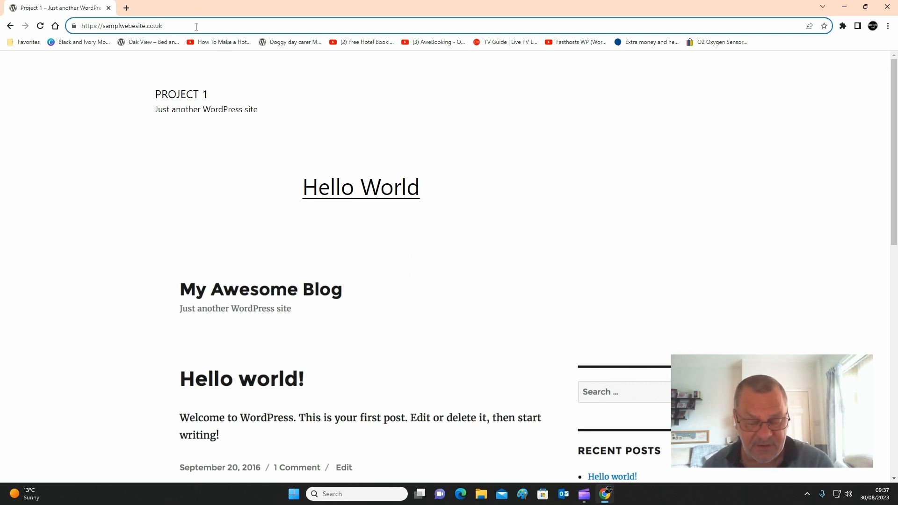
text(/wp)
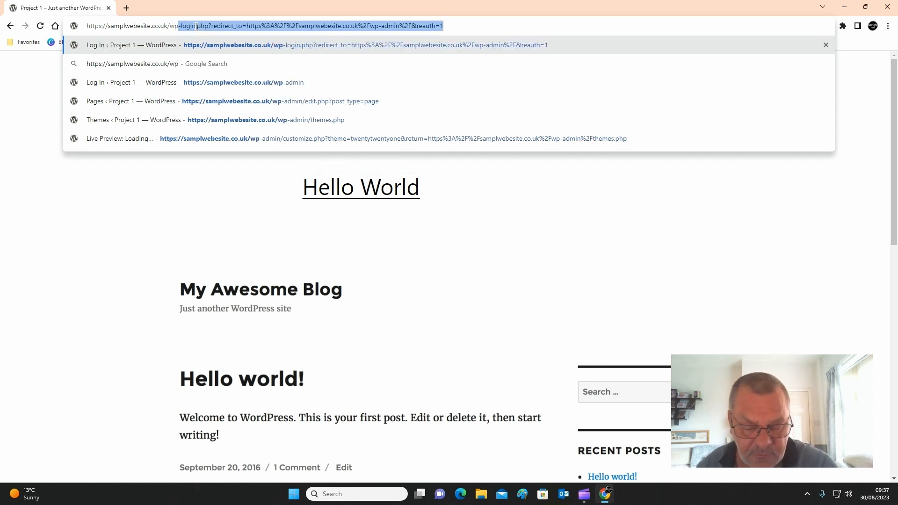
text(-adm)
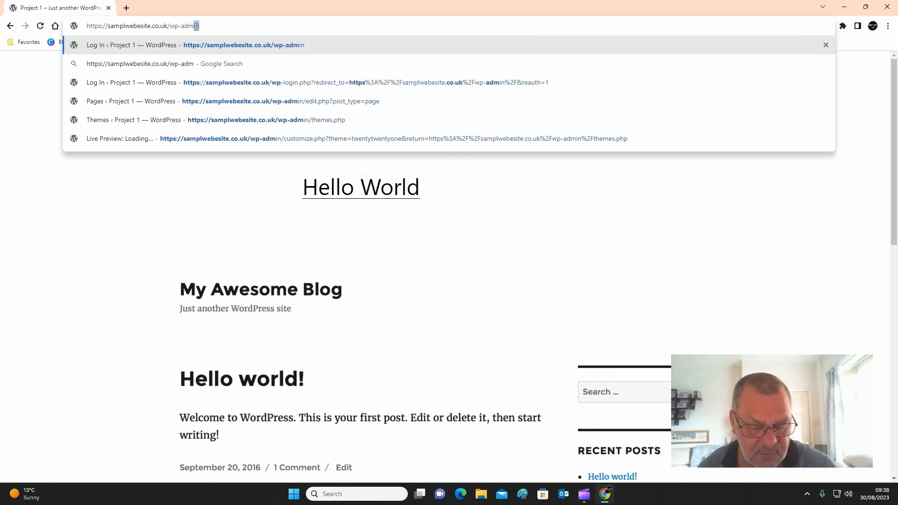
text(in)
key(Return)
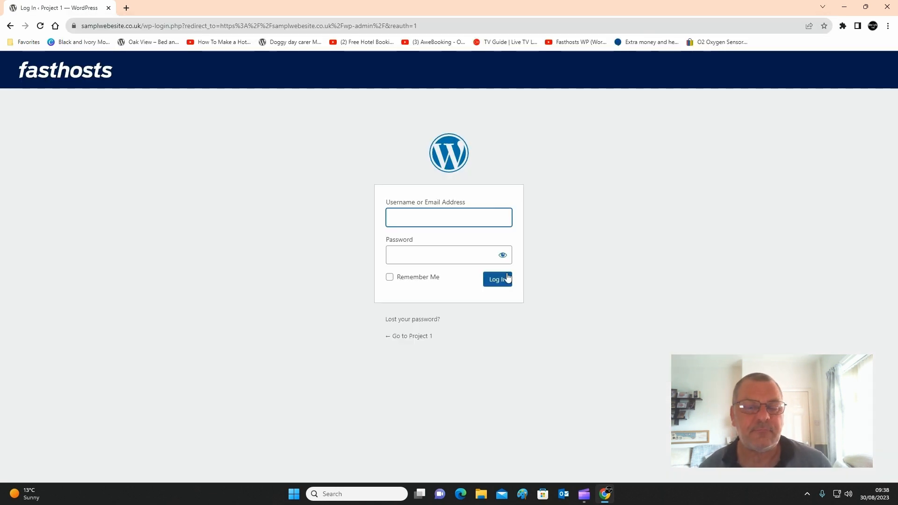
- Log in to the WordPress admin area with the account username and password
click(485, 222)
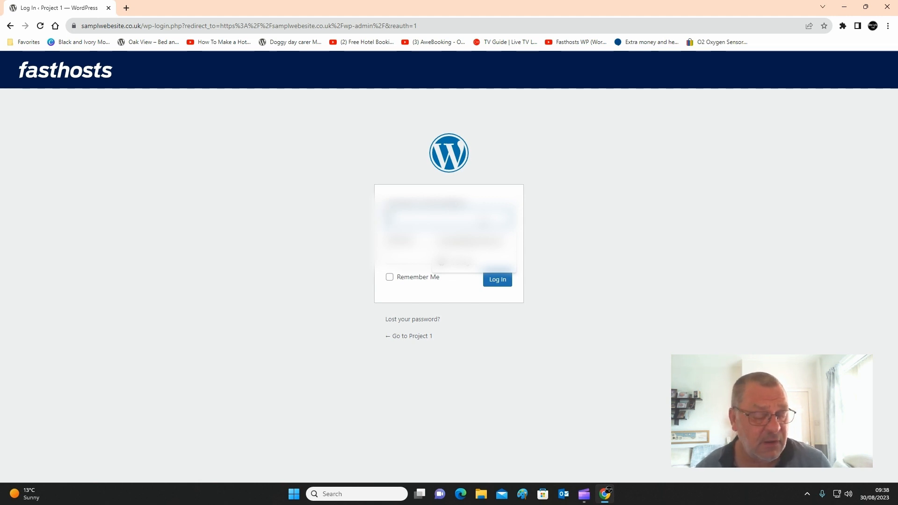
text(tony)
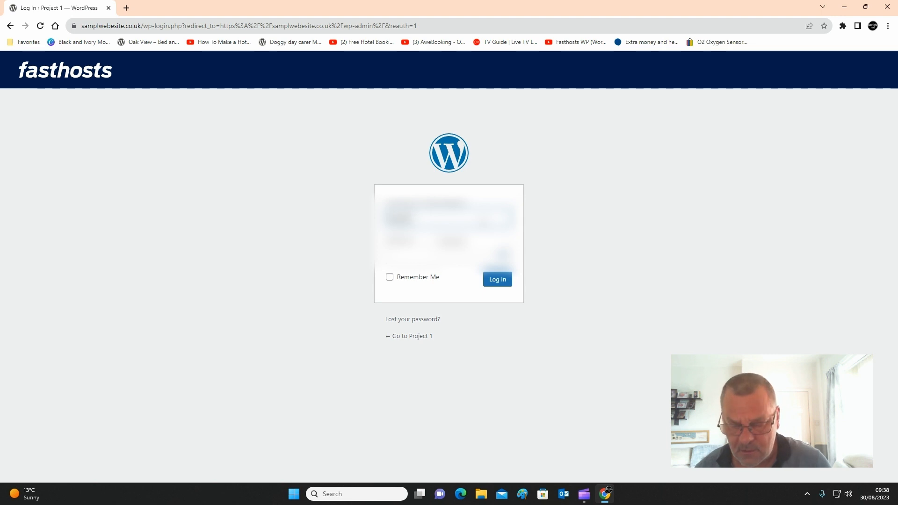
click(450, 243)
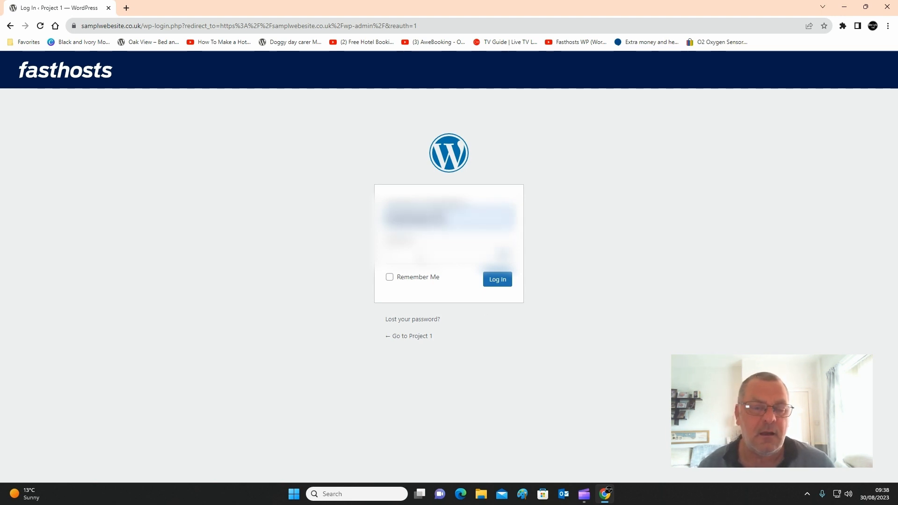
click(420, 255)
text(•)
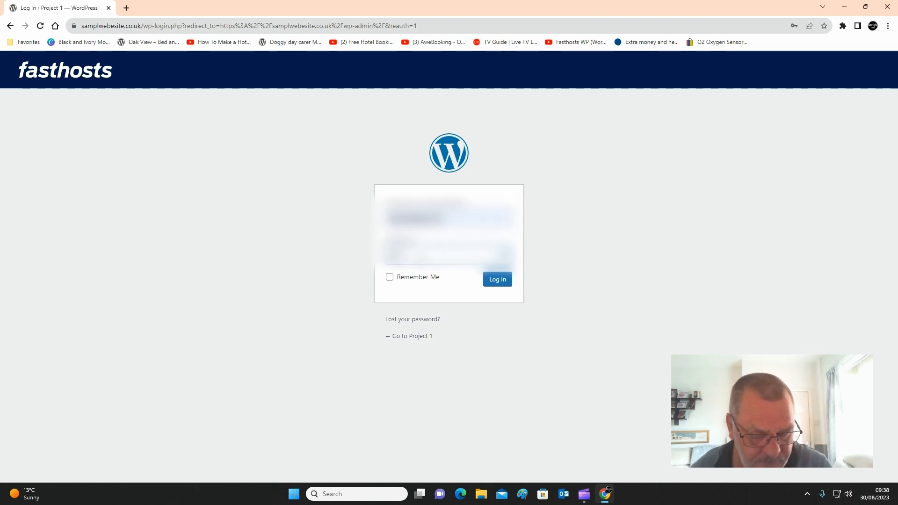
text(••)
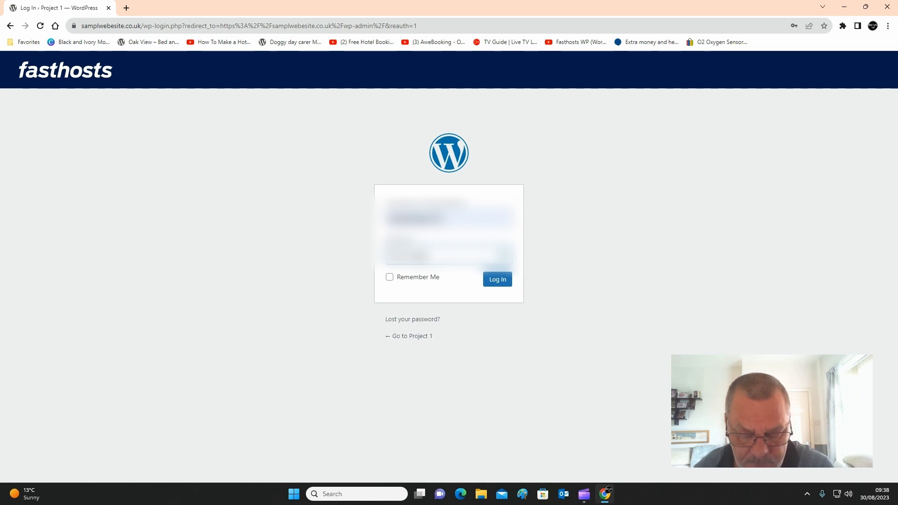
text(••)
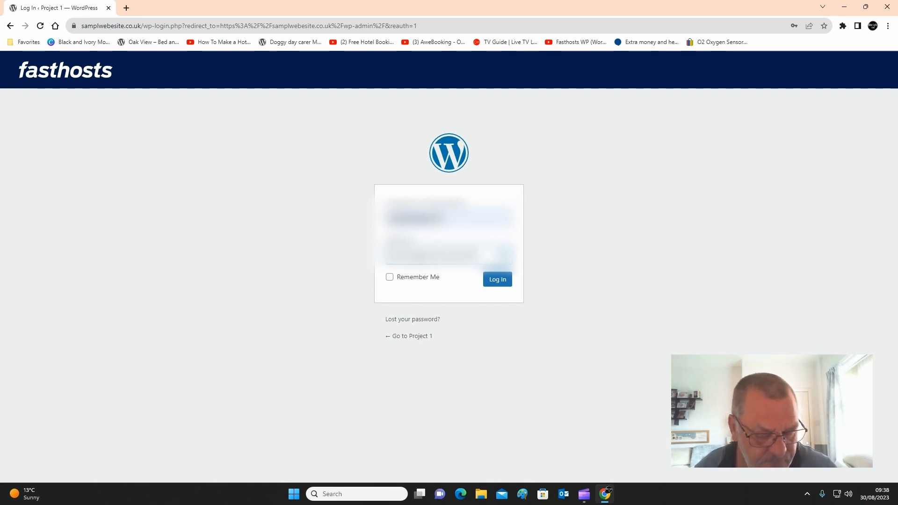
text(•••)
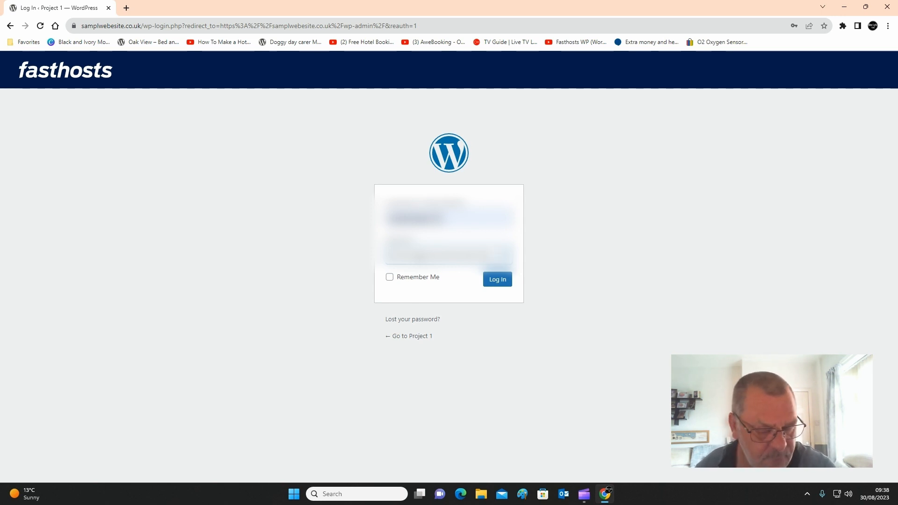
key(Return)
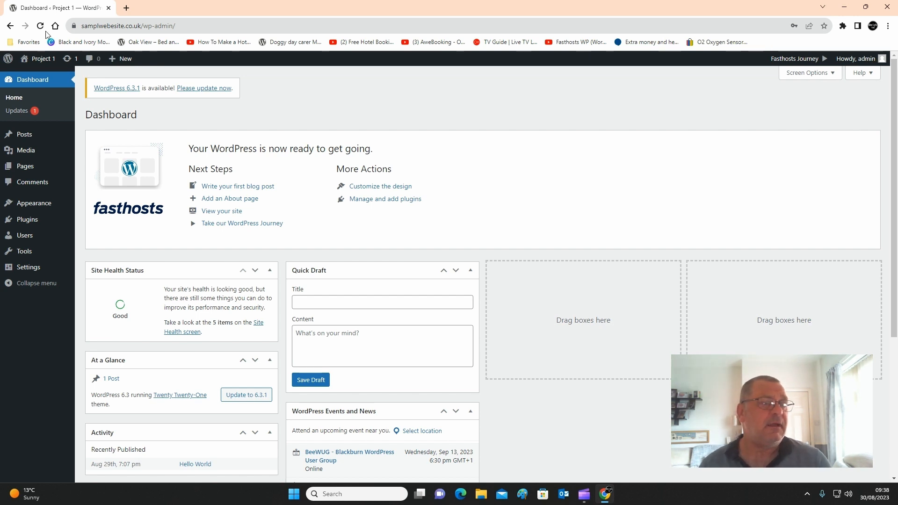
- Move the Hello World post to the trash and delete it permanently
mouse_move(17, 139)
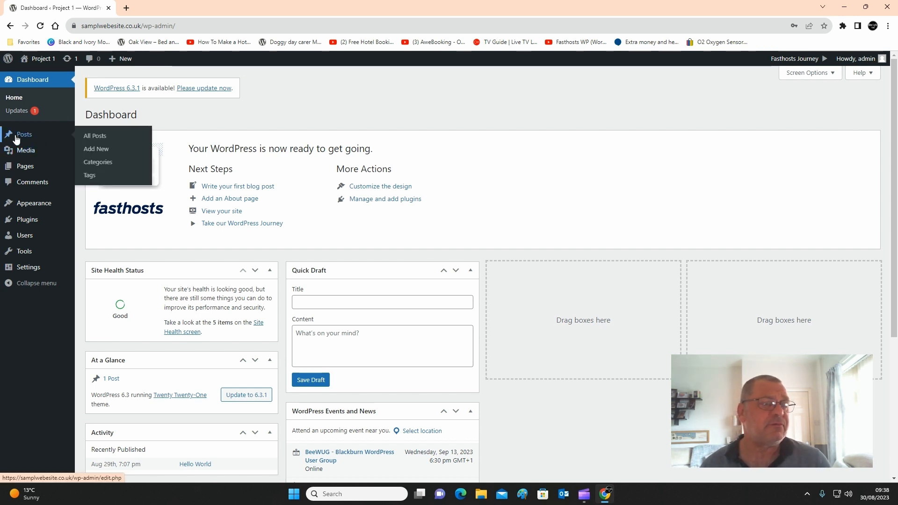
click(17, 135)
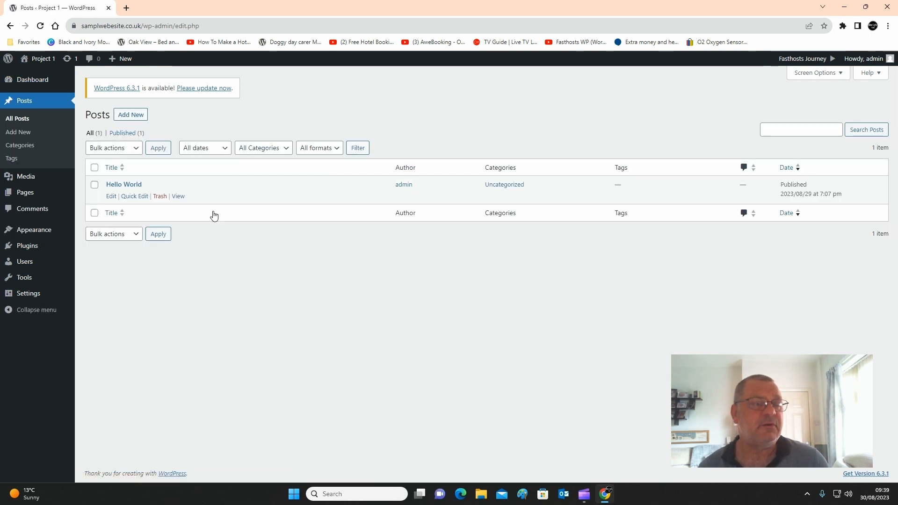
mouse_move(131, 191)
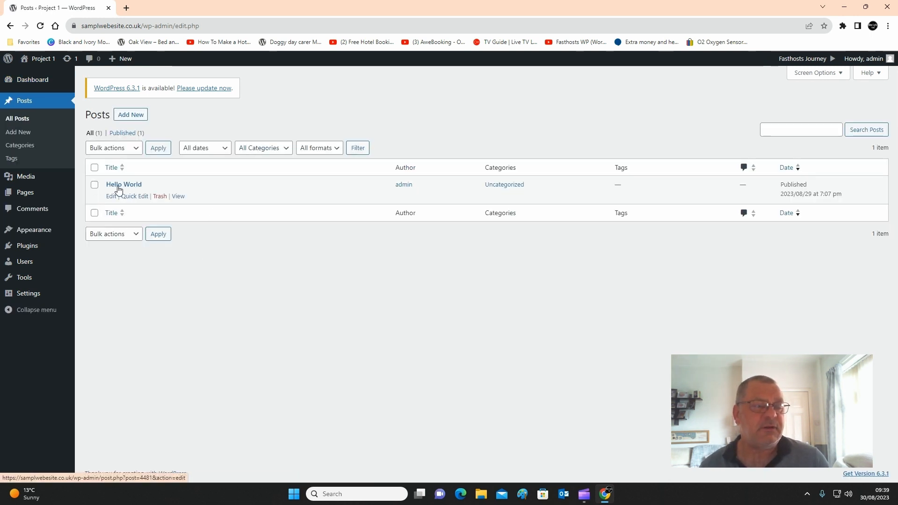
click(160, 197)
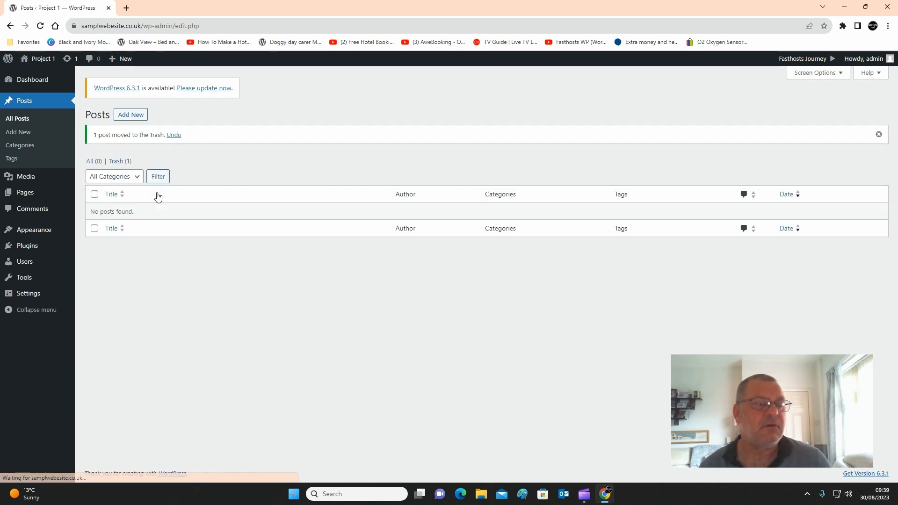
click(115, 163)
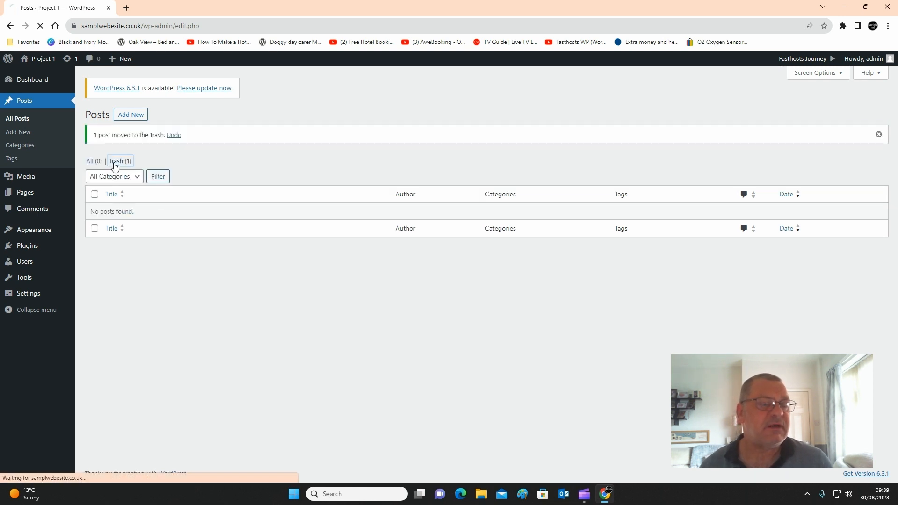
click(373, 155)
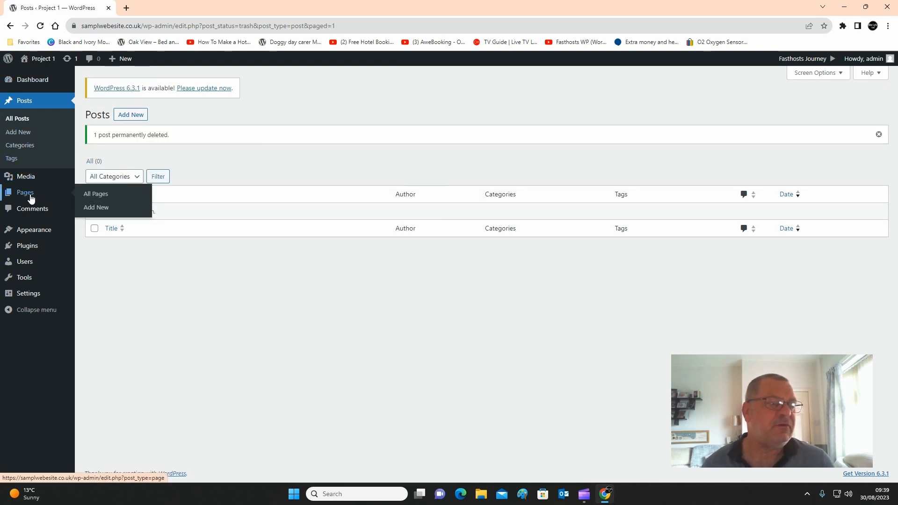
- Check the site's Pages and Comments lists for leftover default content
click(31, 198)
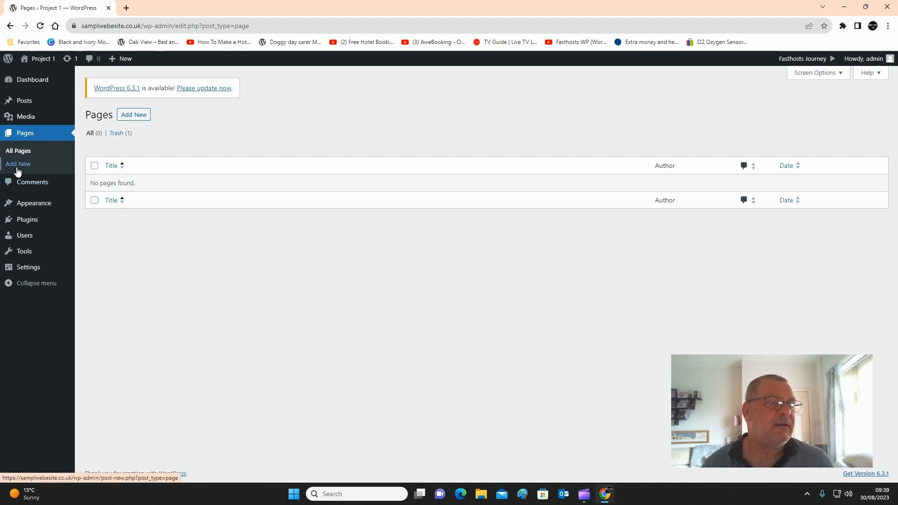
click(26, 182)
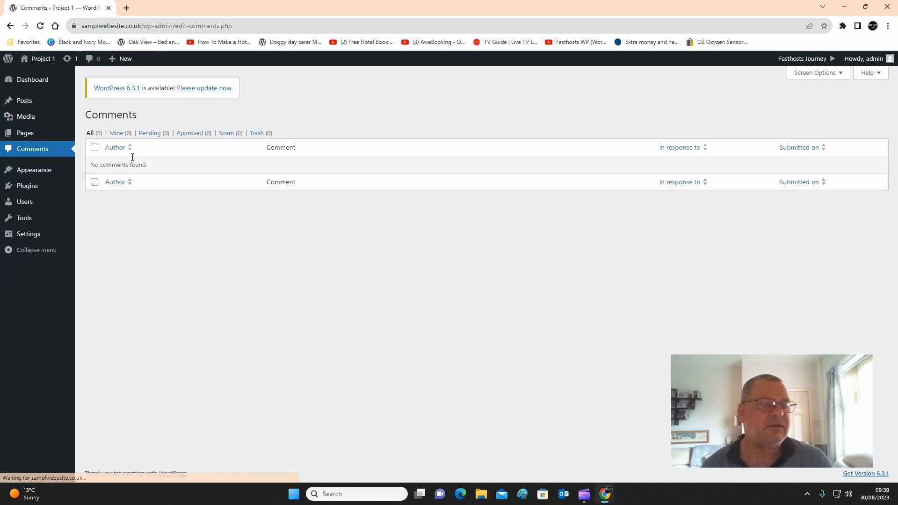
mouse_move(41, 215)
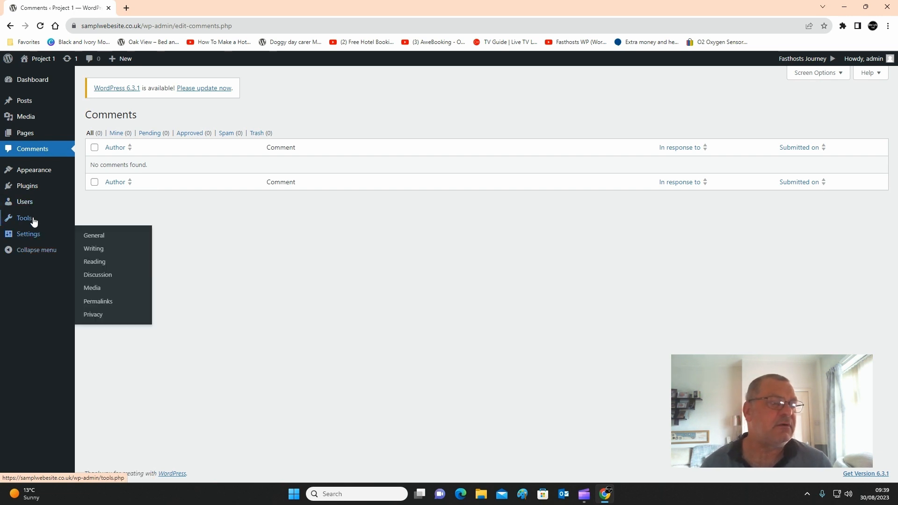
mouse_move(33, 174)
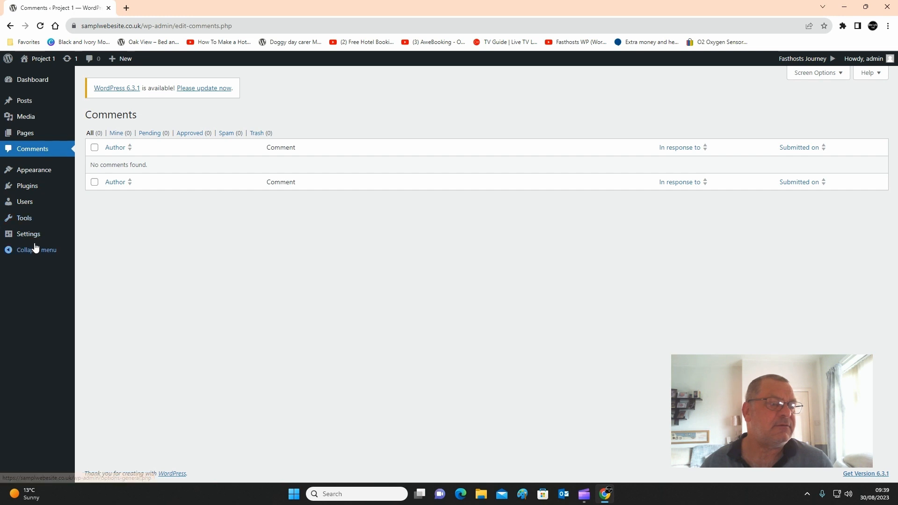
- Open the Permalink Settings and review which permalink structure is selected
mouse_move(35, 239)
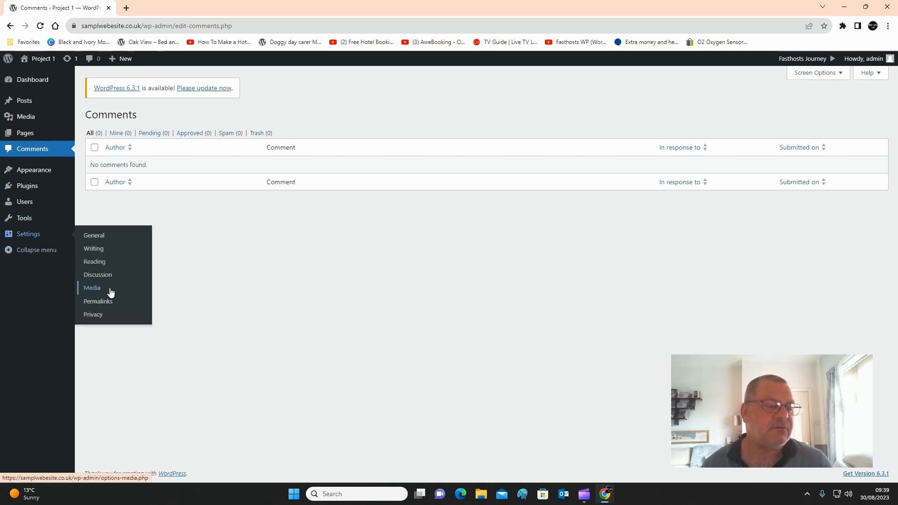
click(103, 303)
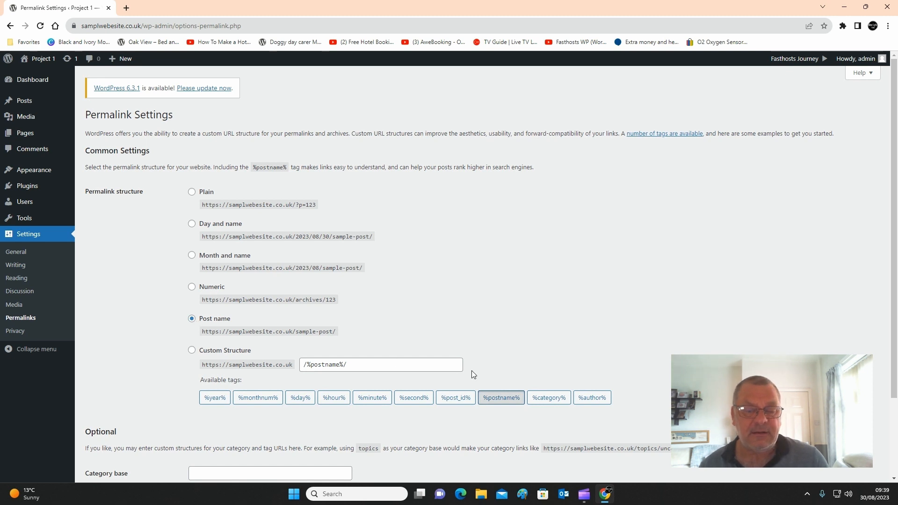
scroll(551, 439, down, 2)
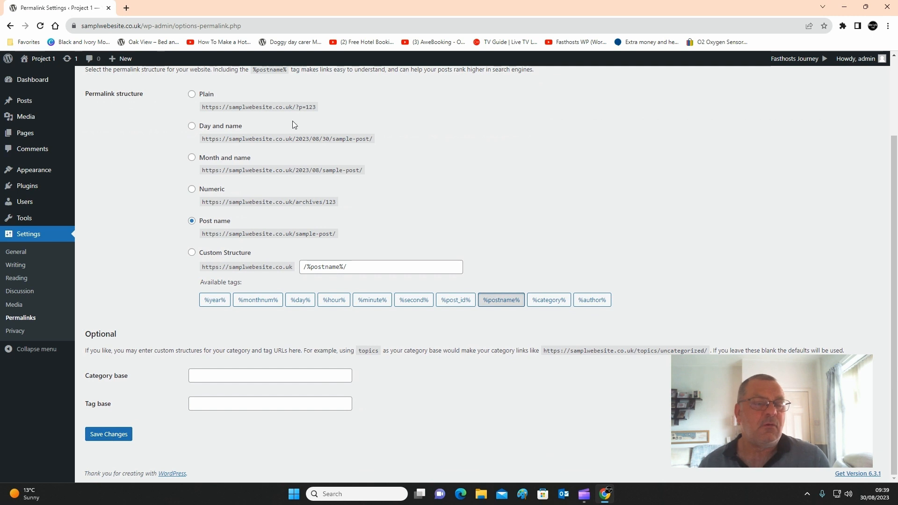
scroll(480, 237, up, 2)
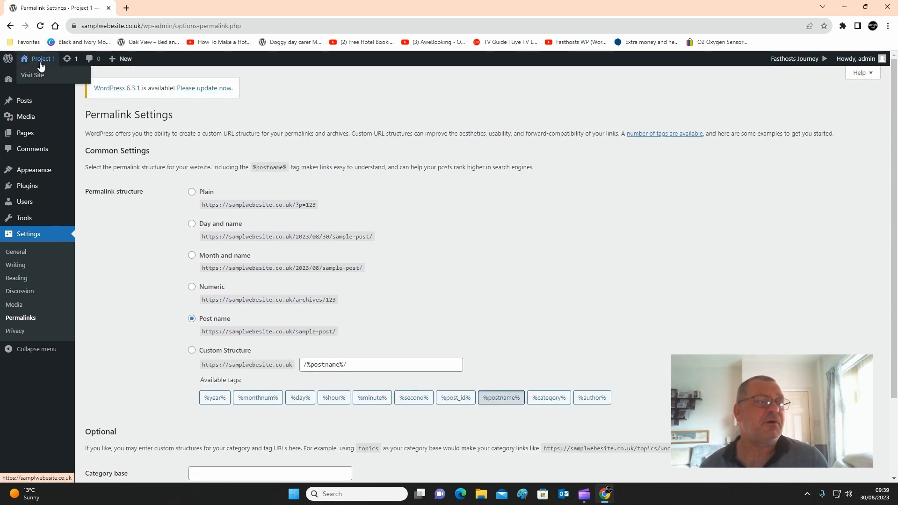
- Visit the live site and look over the whole home page for remaining content
click(36, 76)
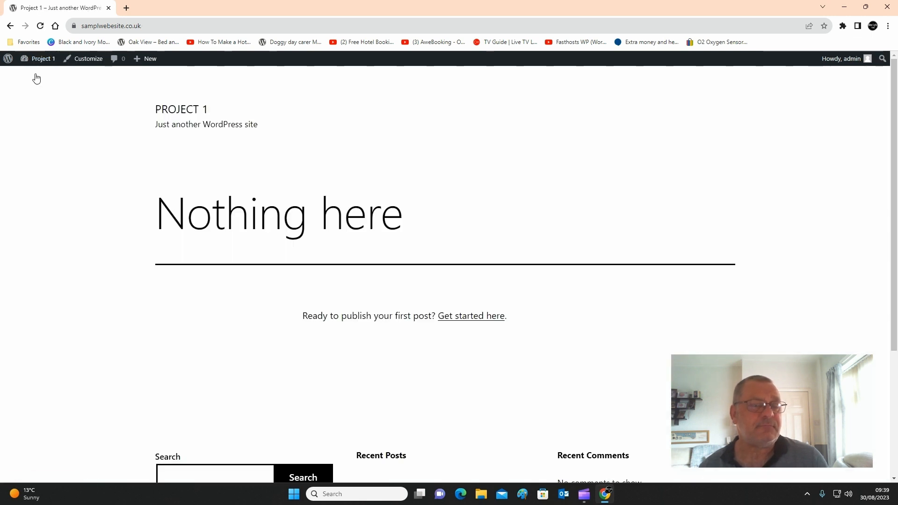
scroll(175, 152, down, 4)
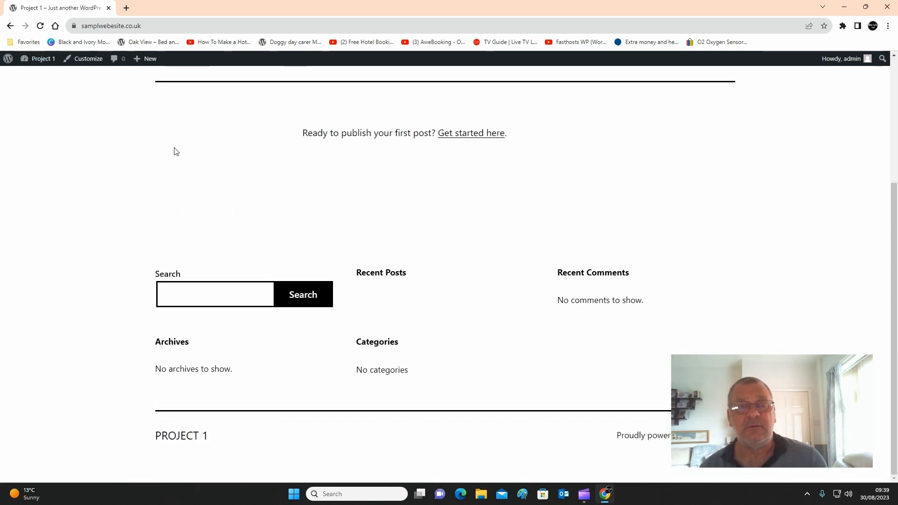
scroll(178, 150, up, 4)
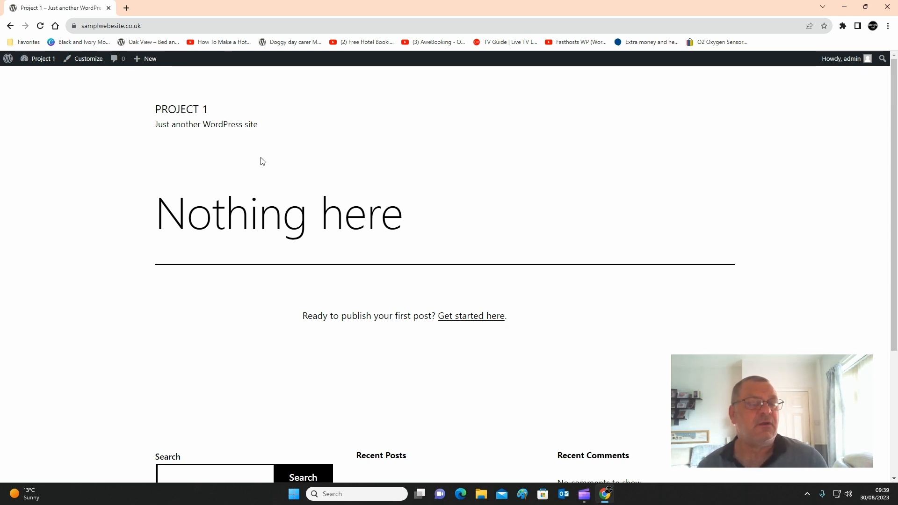
mouse_move(42, 62)
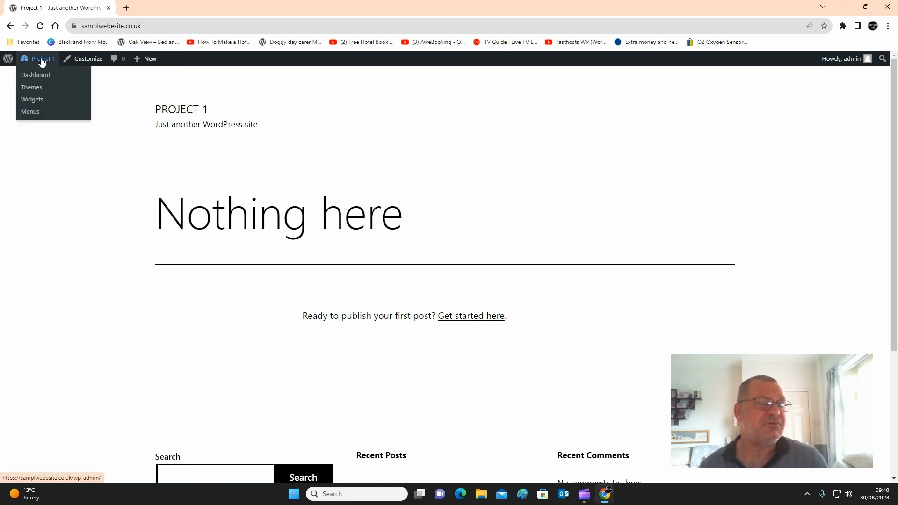
- Open the site's installed themes and delete the Twenty Twenty-Two theme
click(41, 75)
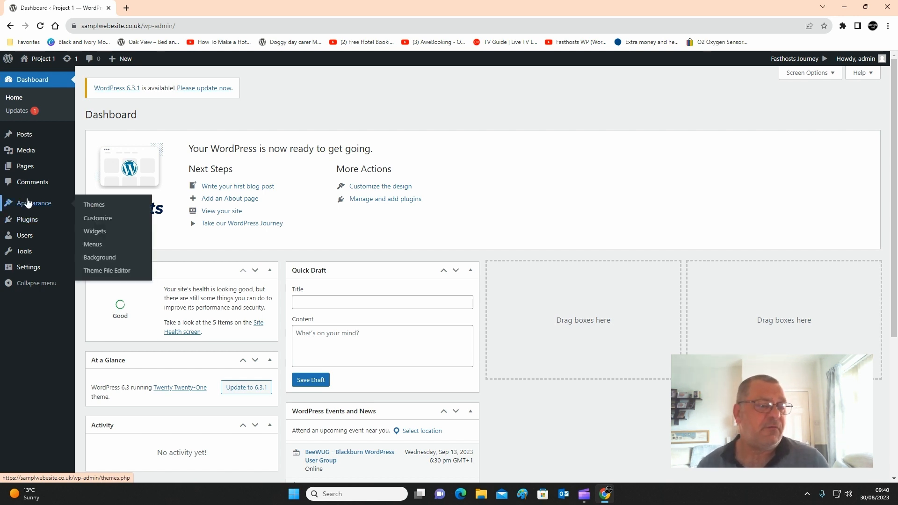
click(94, 205)
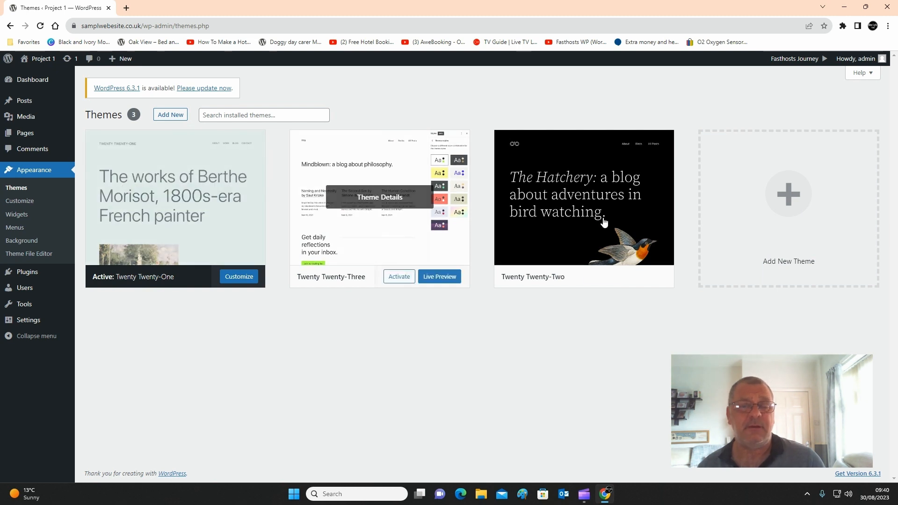
click(563, 228)
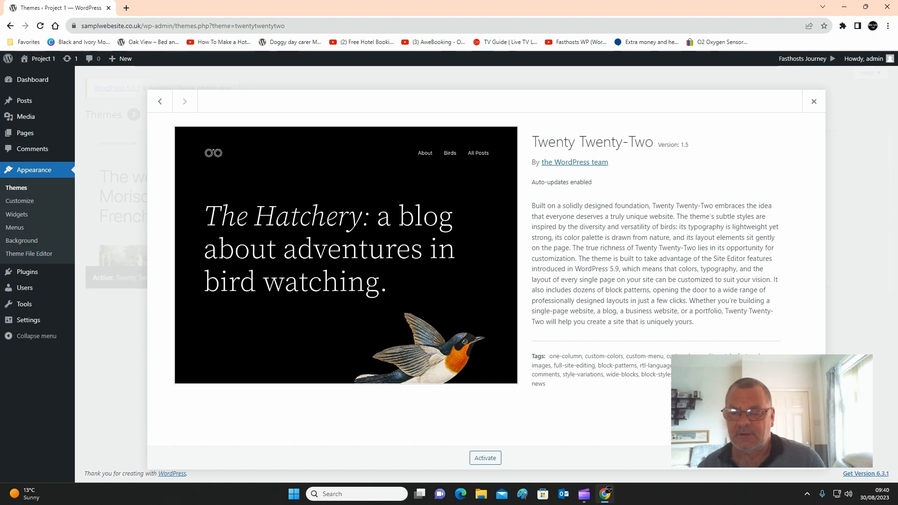
click(799, 468)
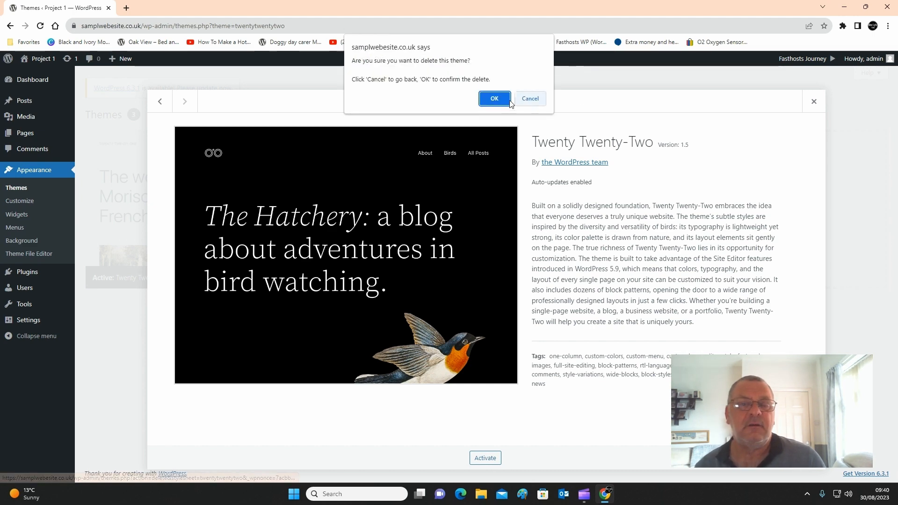
click(494, 98)
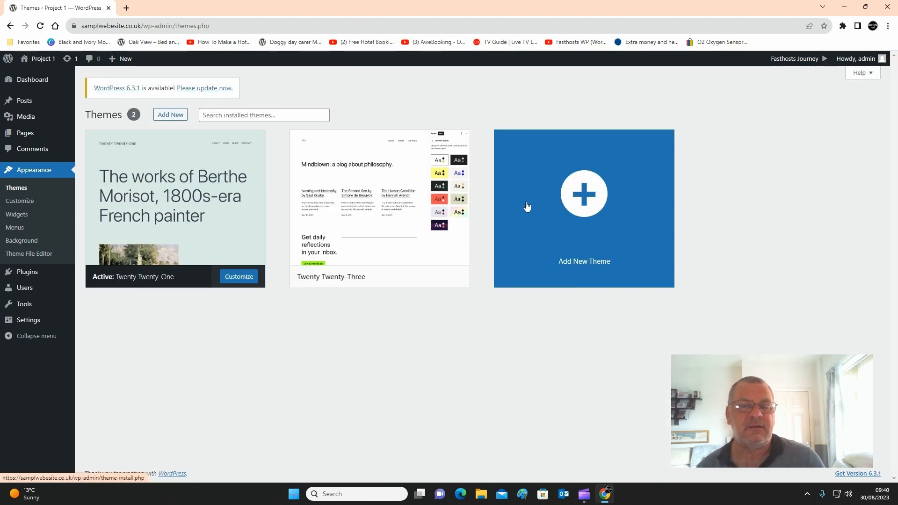
- Delete the unused Twenty Twenty-Three theme from the installed themes
mouse_move(375, 236)
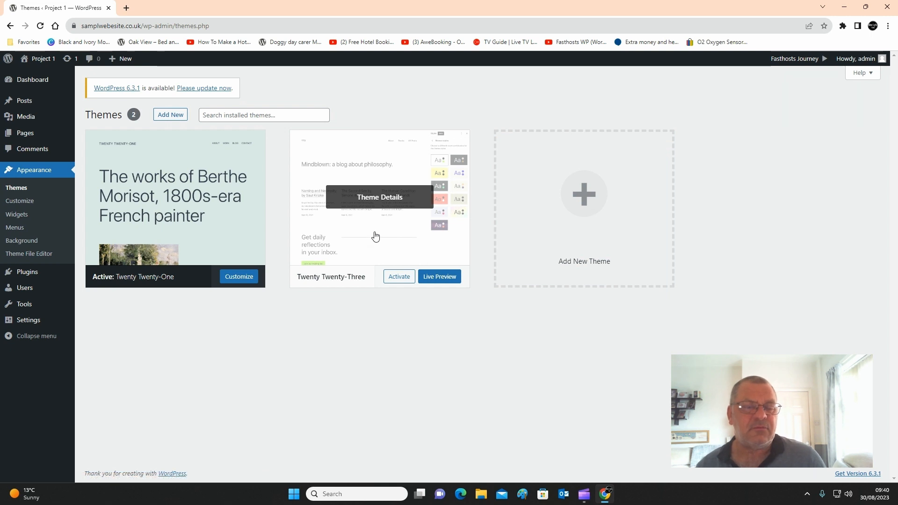
click(373, 246)
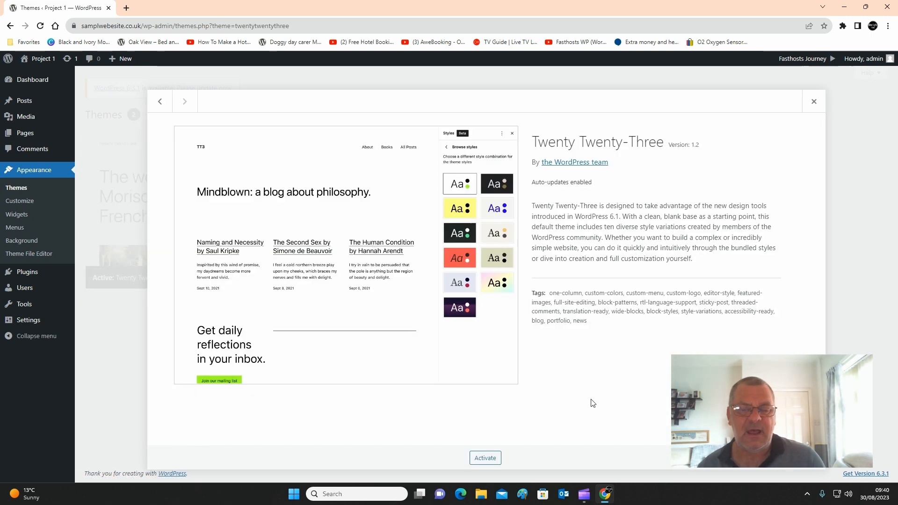
click(798, 469)
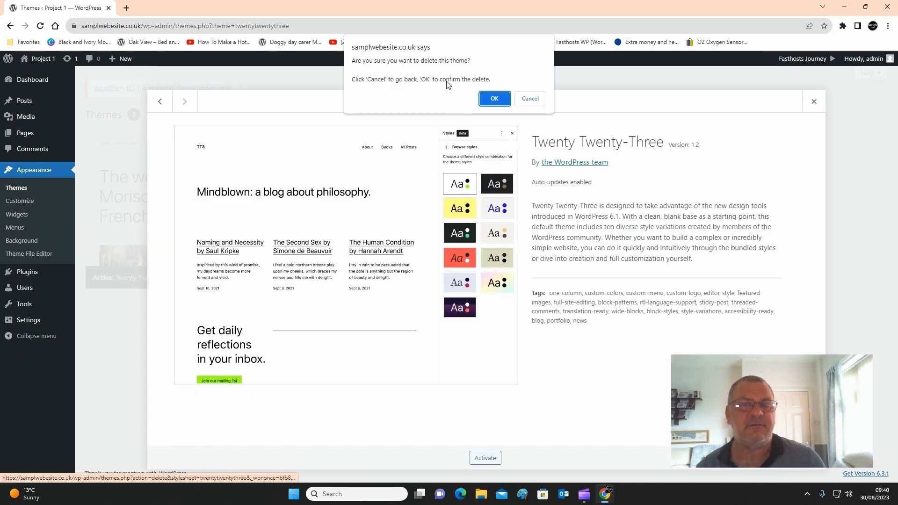
click(487, 99)
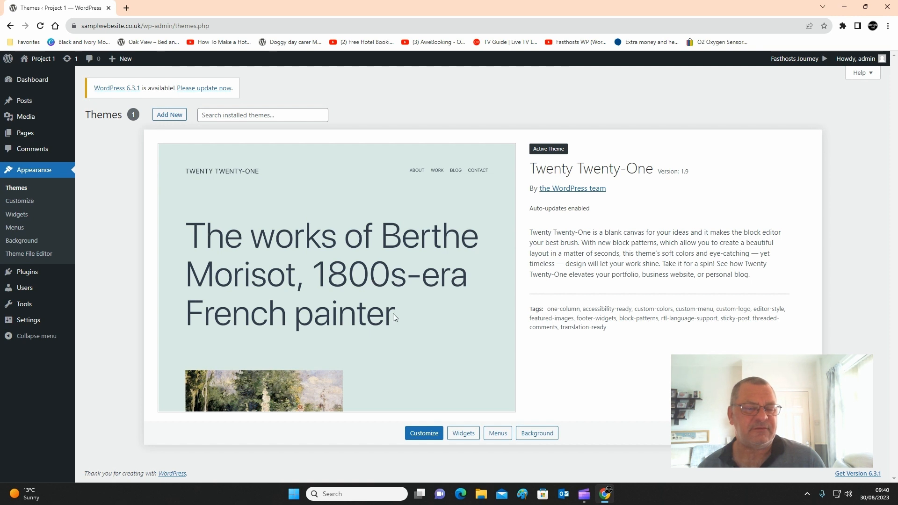
- Search the theme directory for "astra", then install and activate the Astra theme
click(165, 116)
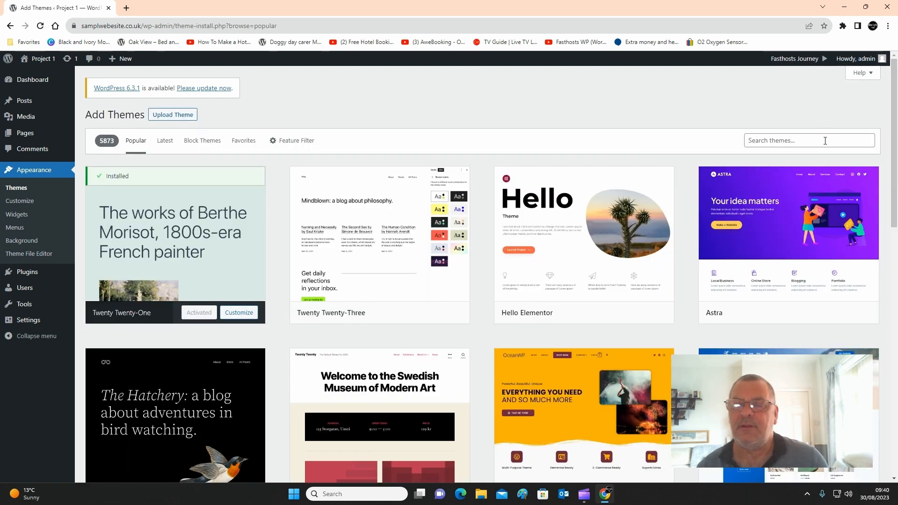
click(825, 140)
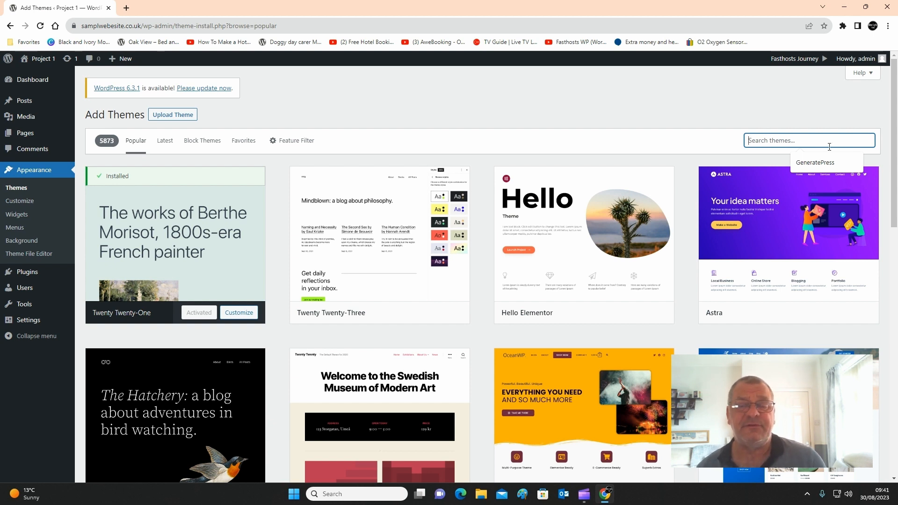
mouse_move(722, 299)
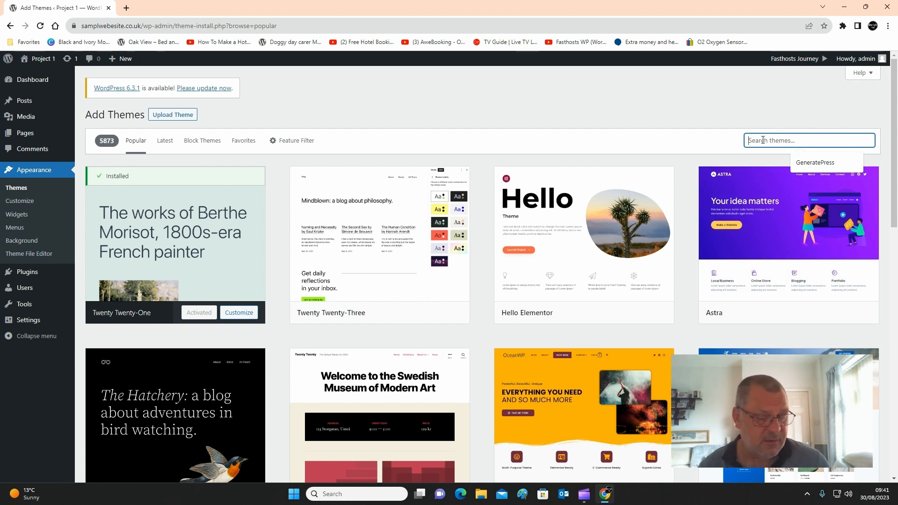
text(astra)
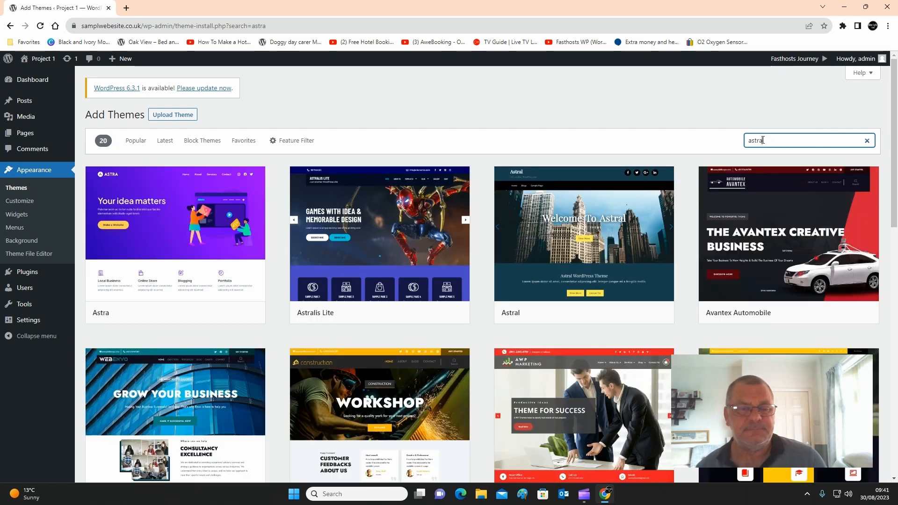
mouse_move(147, 222)
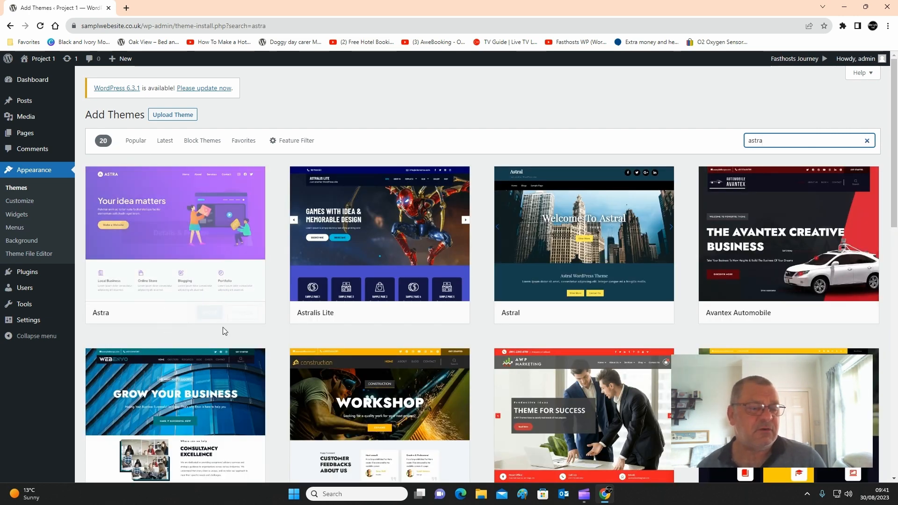
click(209, 315)
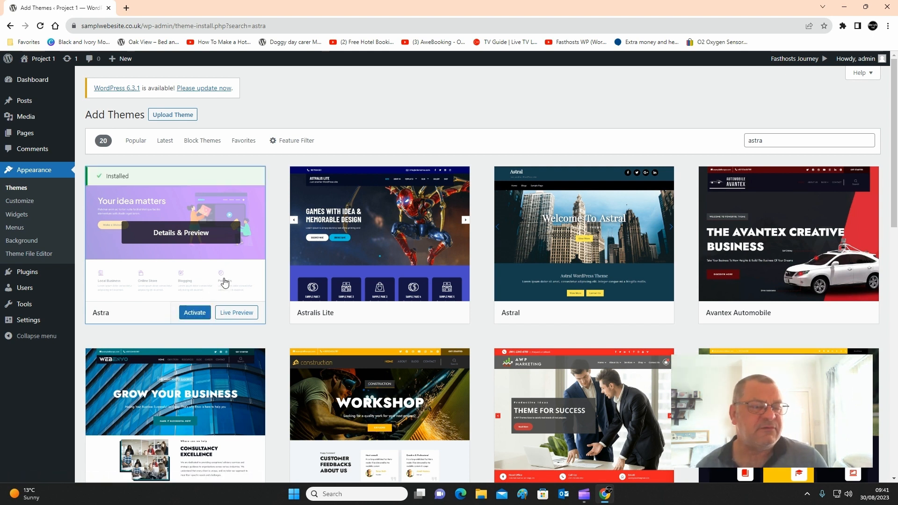
click(192, 312)
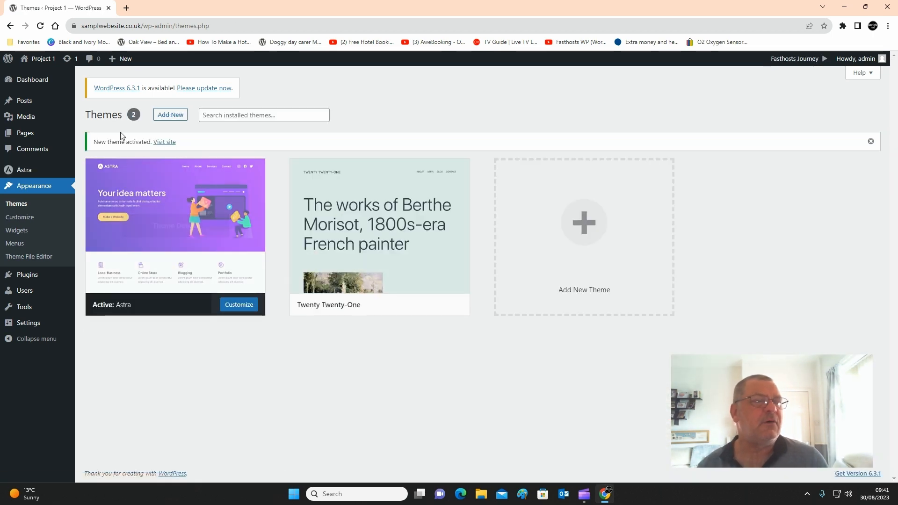
- View the live site's home page with the new theme and return to the dashboard
mouse_move(40, 63)
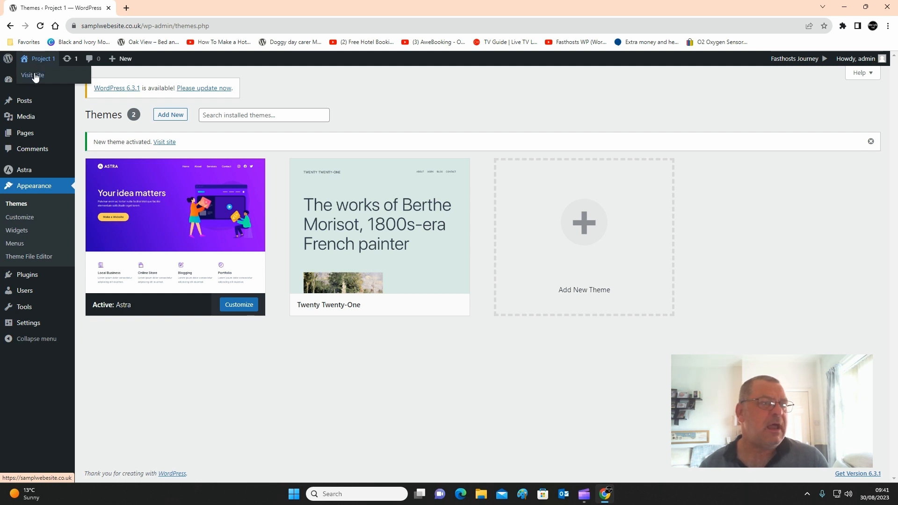
click(36, 76)
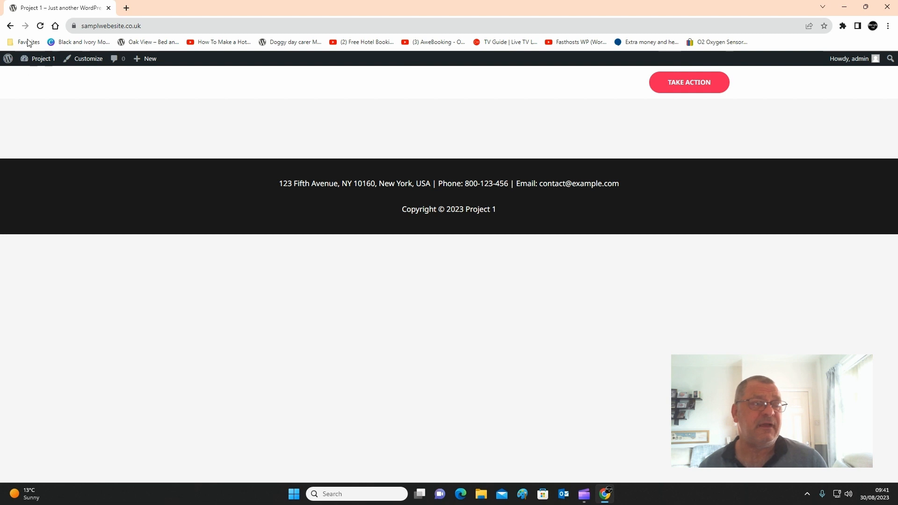
mouse_move(34, 63)
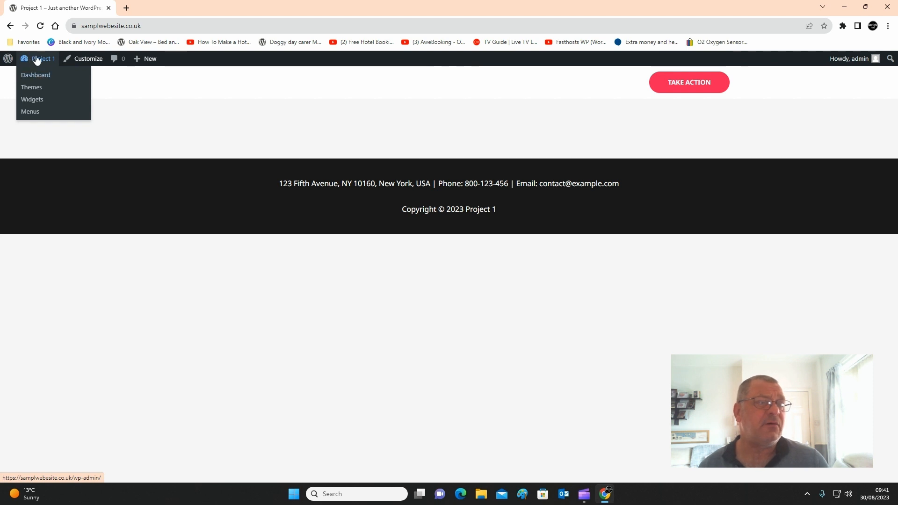
click(36, 76)
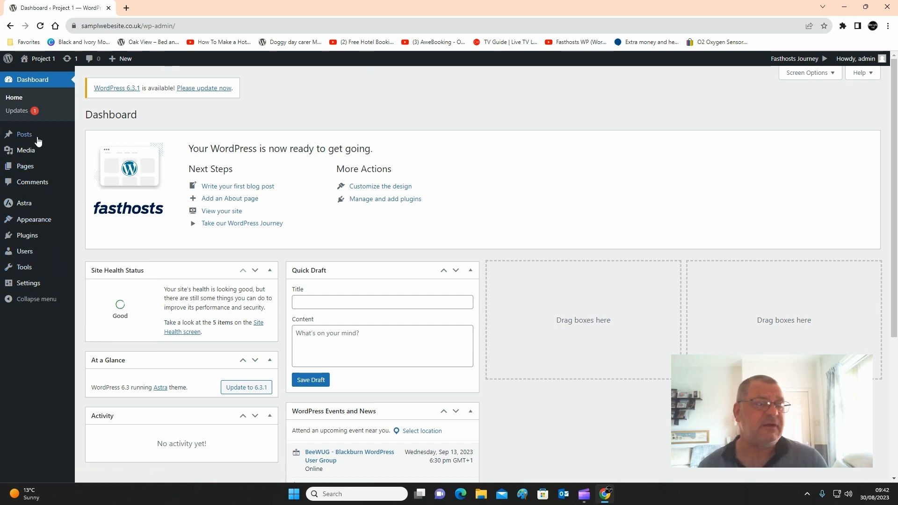
- Create a new page titled HOME and publish it
mouse_move(25, 172)
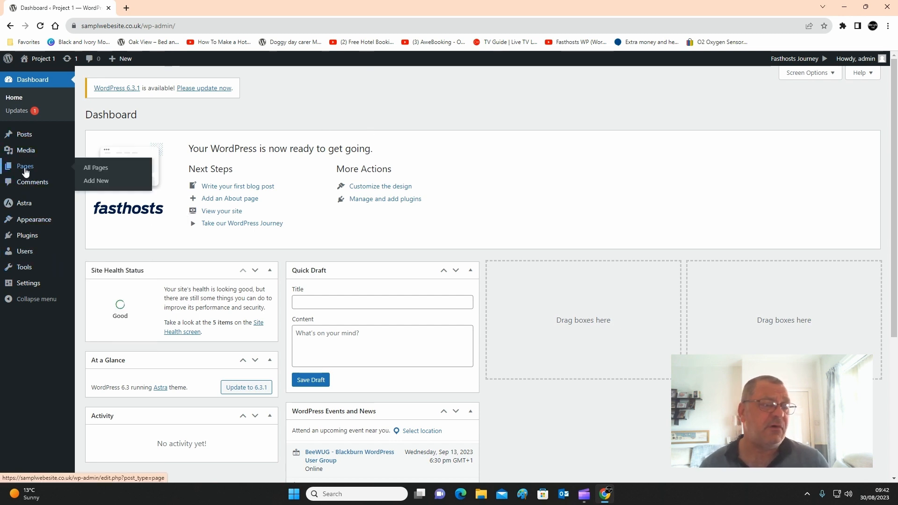
click(99, 183)
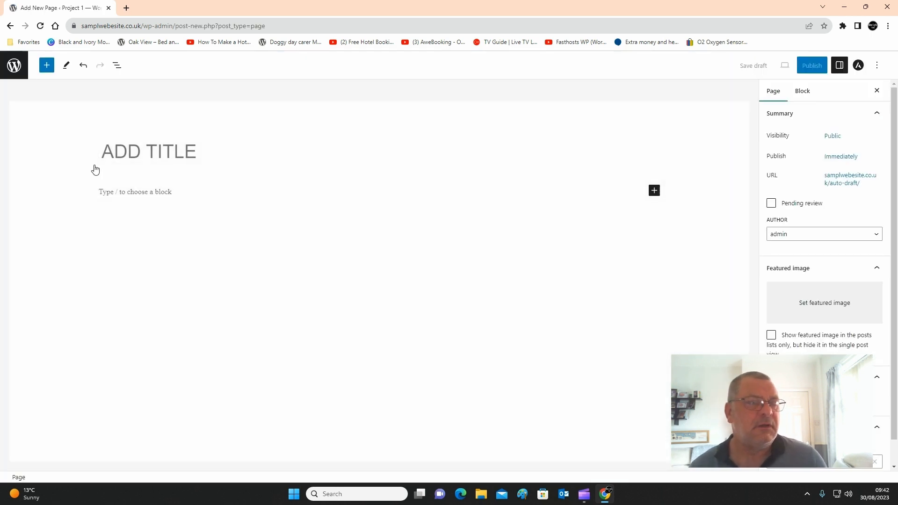
click(102, 149)
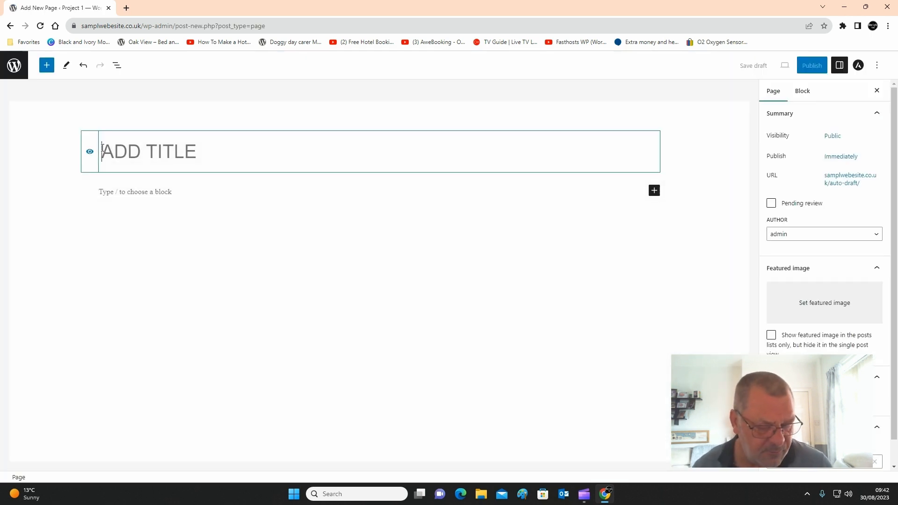
text(HOME)
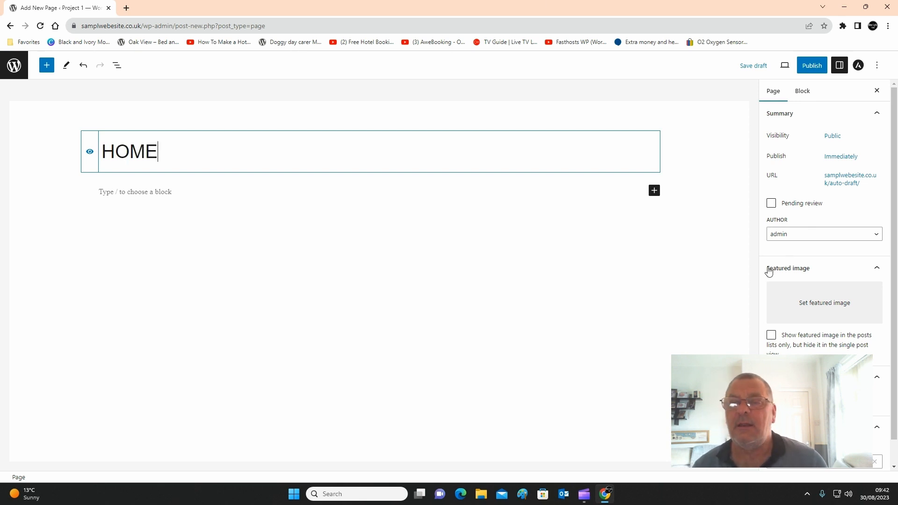
click(808, 67)
click(802, 66)
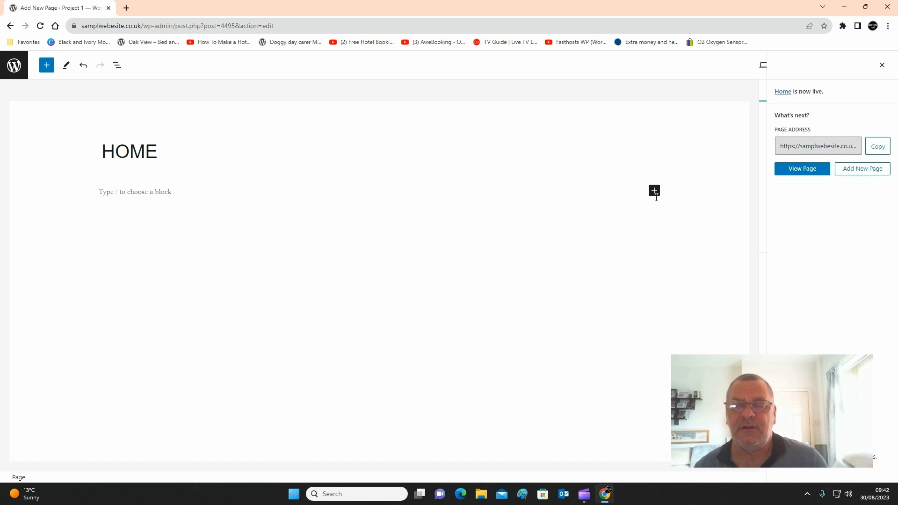
- Add a Heading block below the HOME title, reading "CAKES"
click(654, 190)
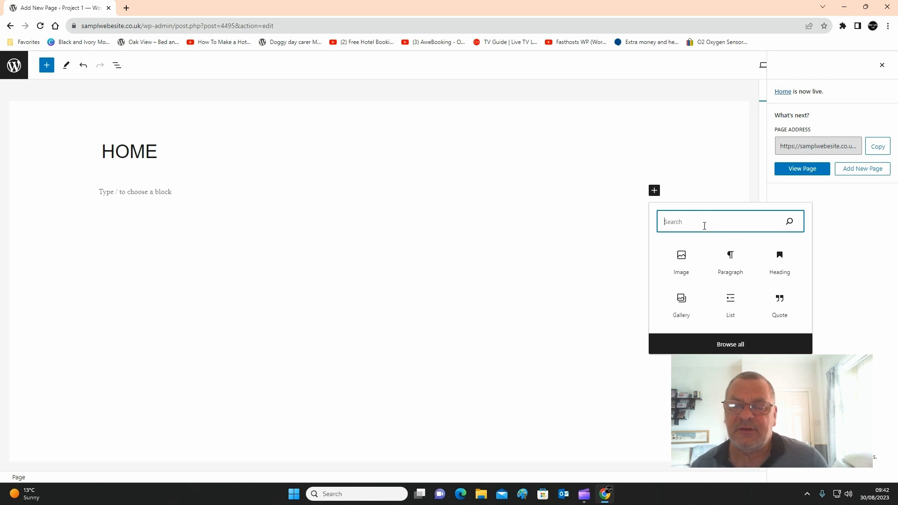
text(titl)
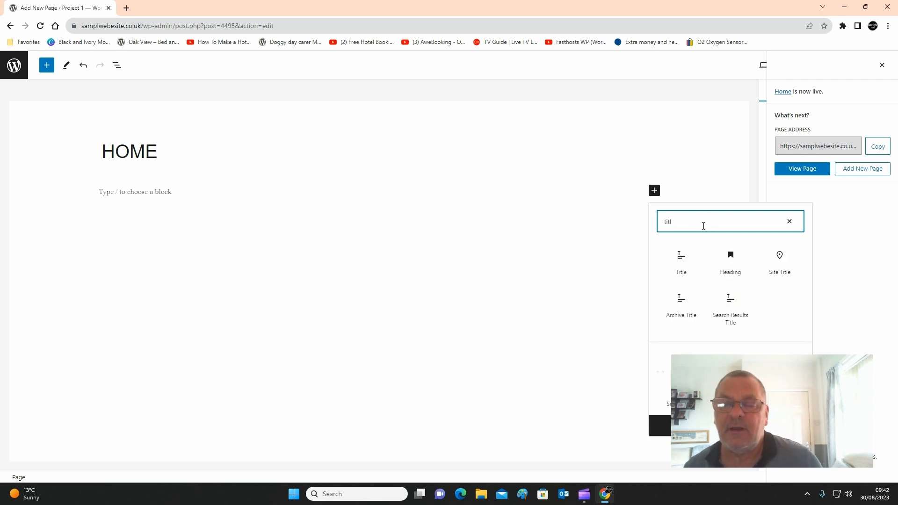
click(725, 275)
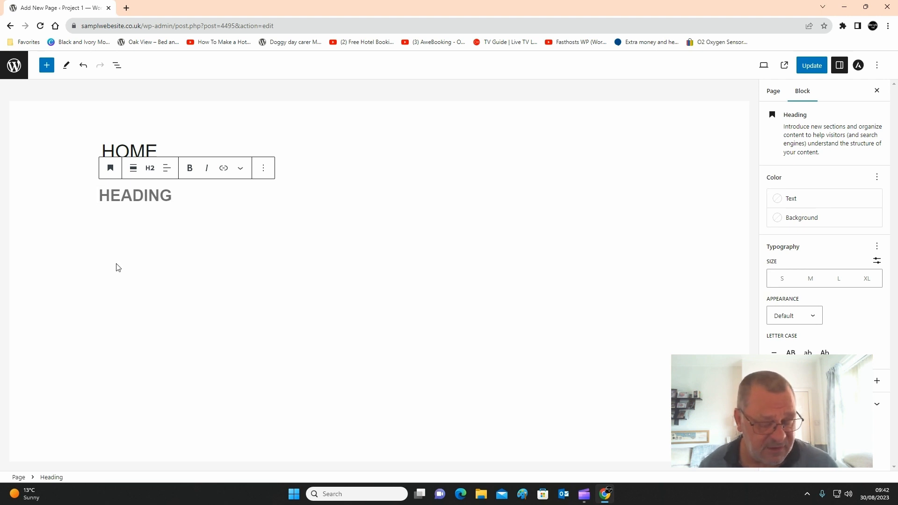
text(BUI)
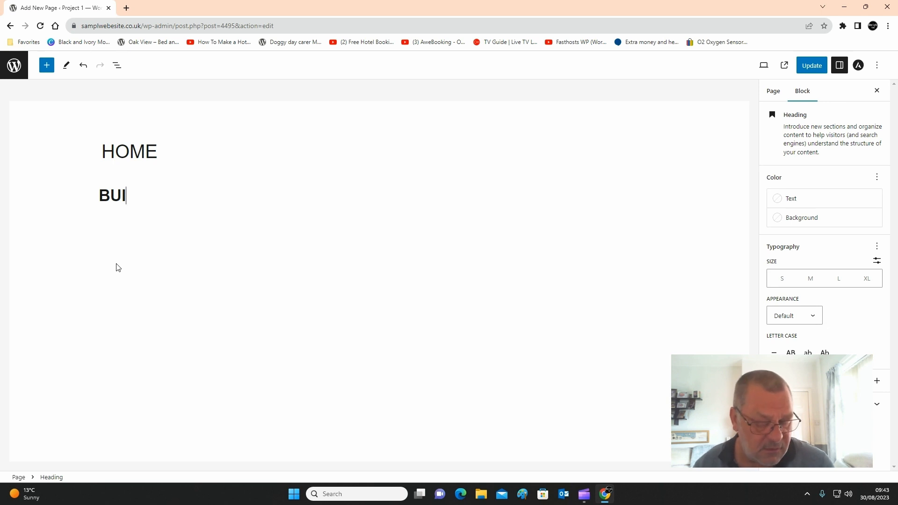
key(BackSpace)
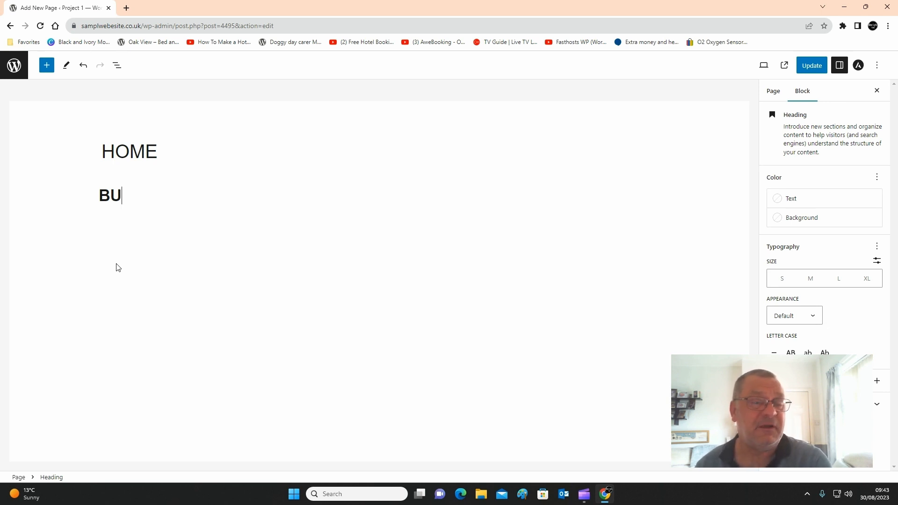
key(BackSpace)
key(BackSpace)
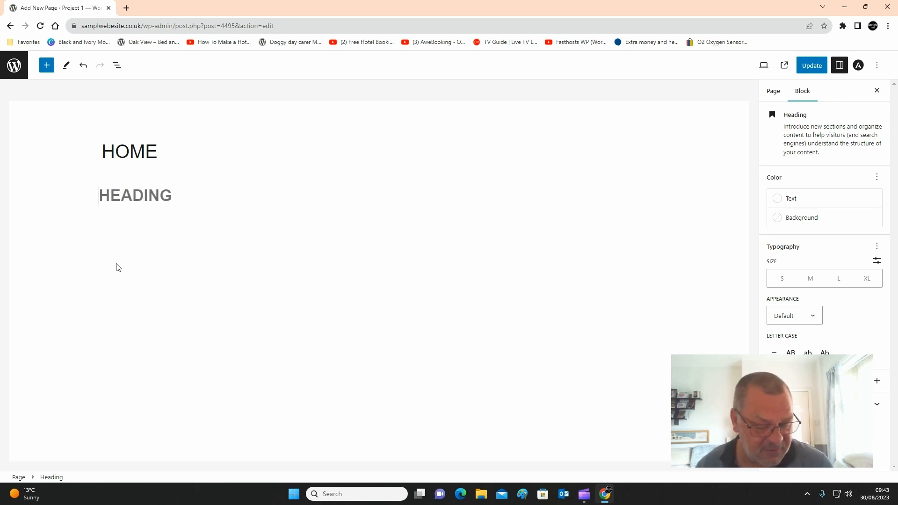
text(CAKES)
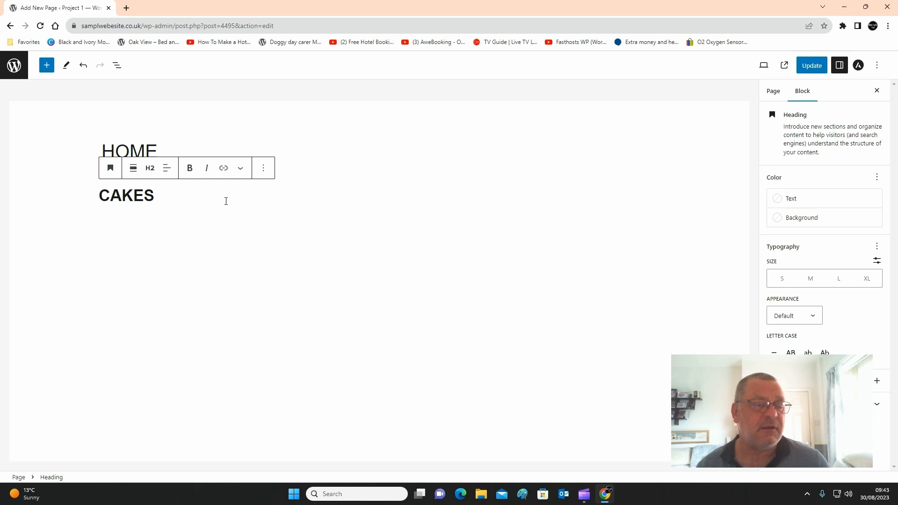
click(221, 223)
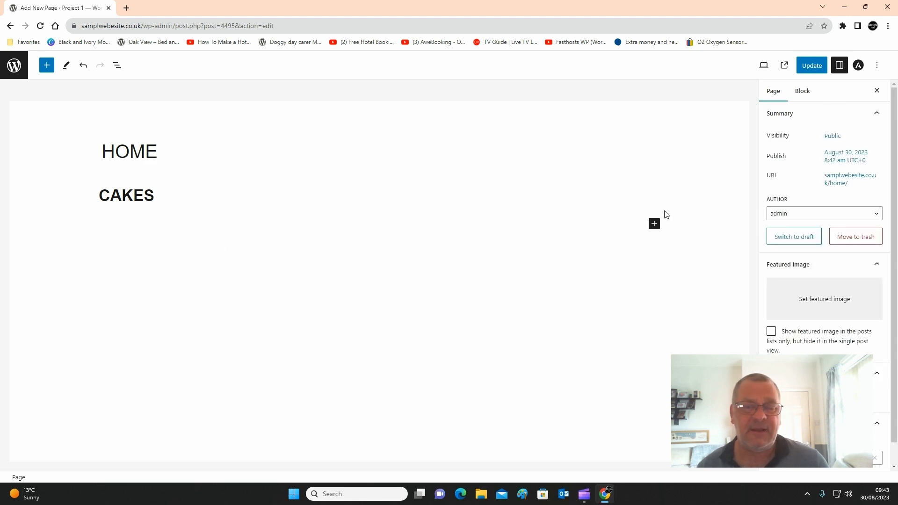
- Add a Paragraph block of filler text below the CAKES heading, and leave the page editor without saving
click(655, 227)
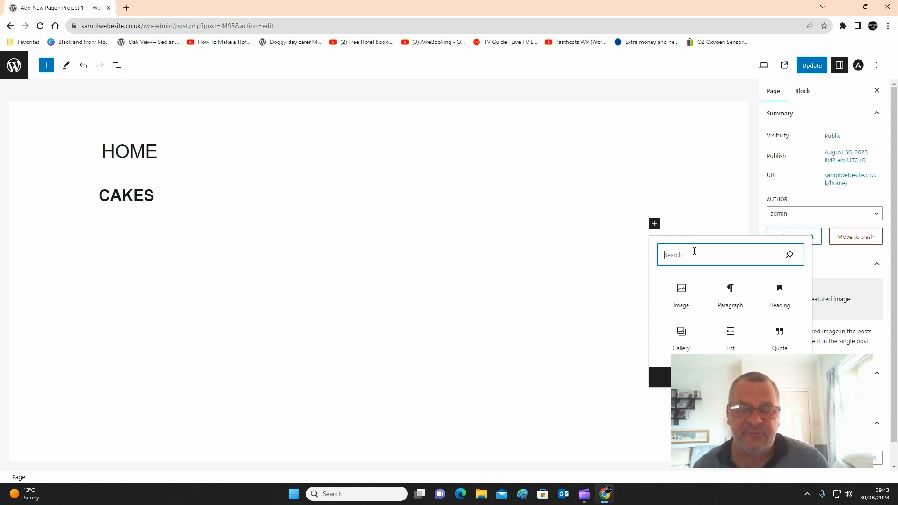
text(text)
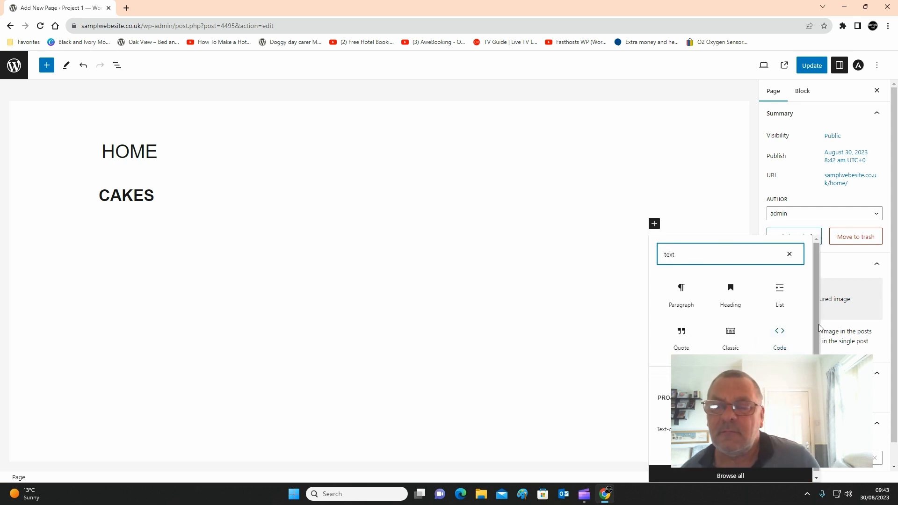
click(692, 305)
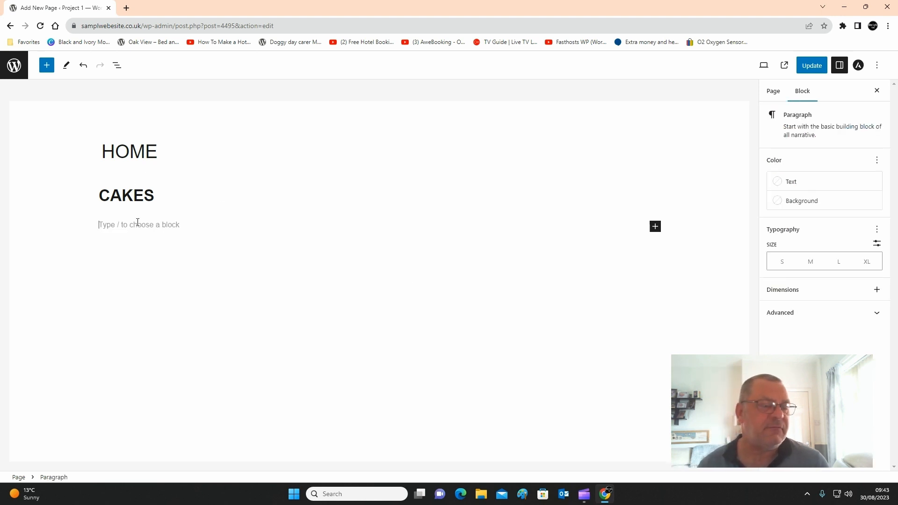
text(rerthwrth t rtwrtywtr yuwtr)
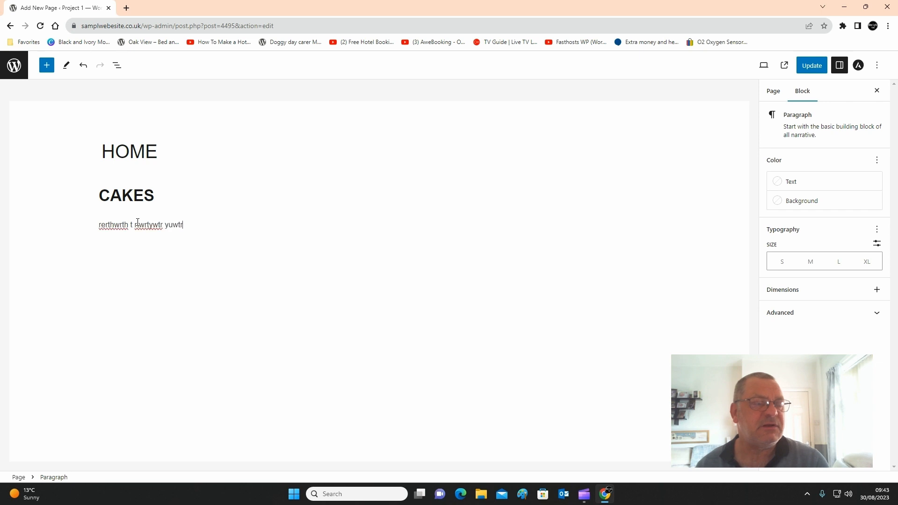
text(uwrt rt)
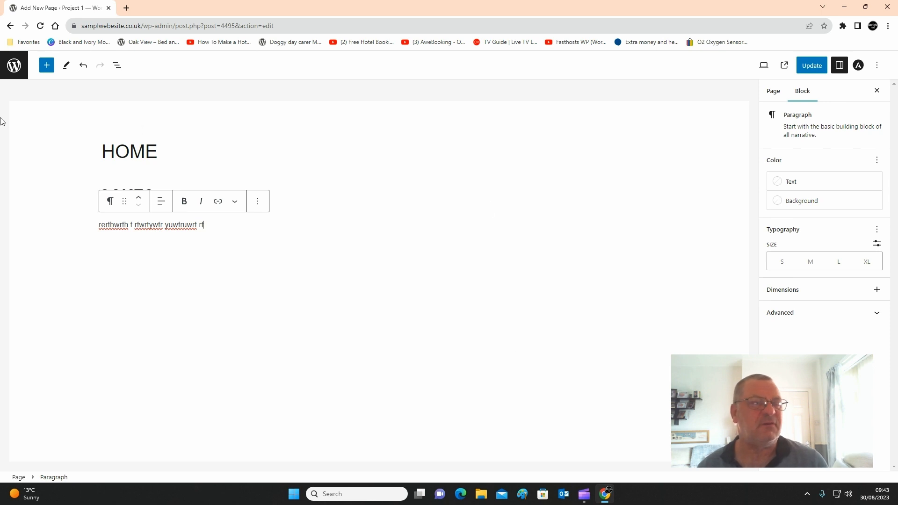
click(11, 27)
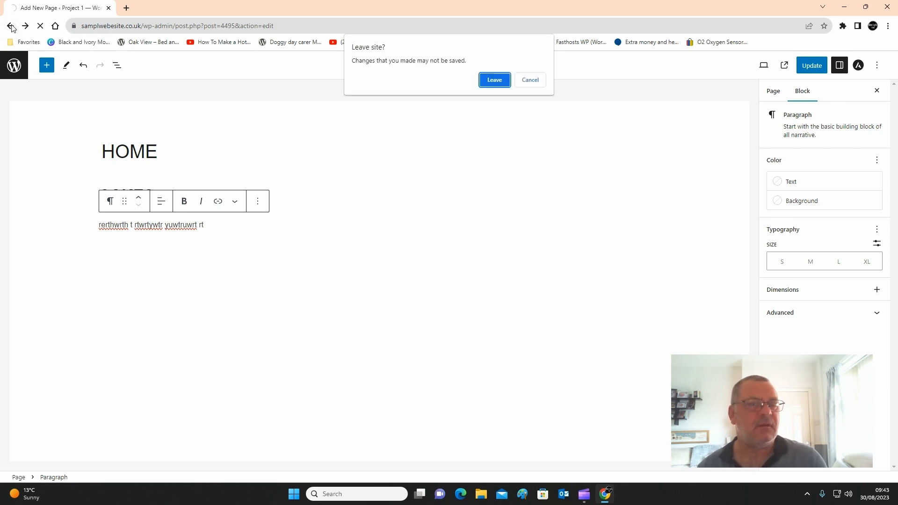
click(487, 80)
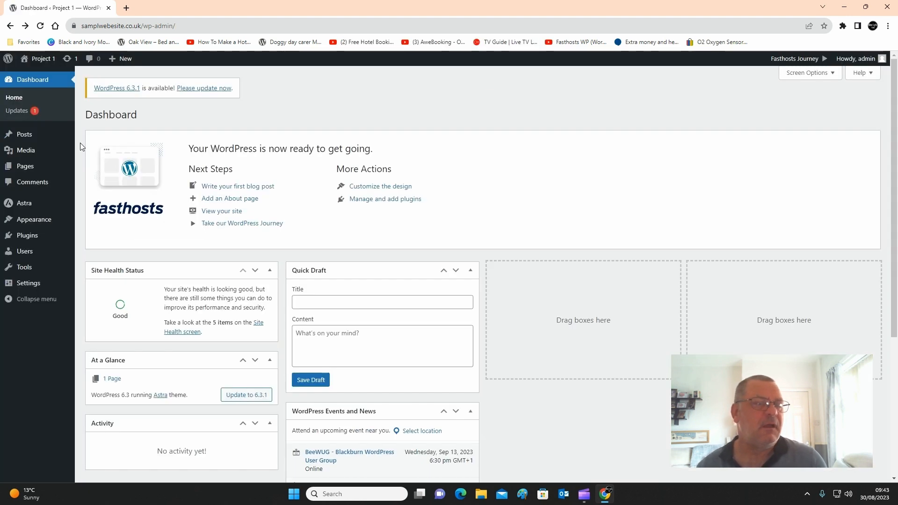
- Move the Home page to the trash and permanently delete all trashed pages
mouse_move(38, 167)
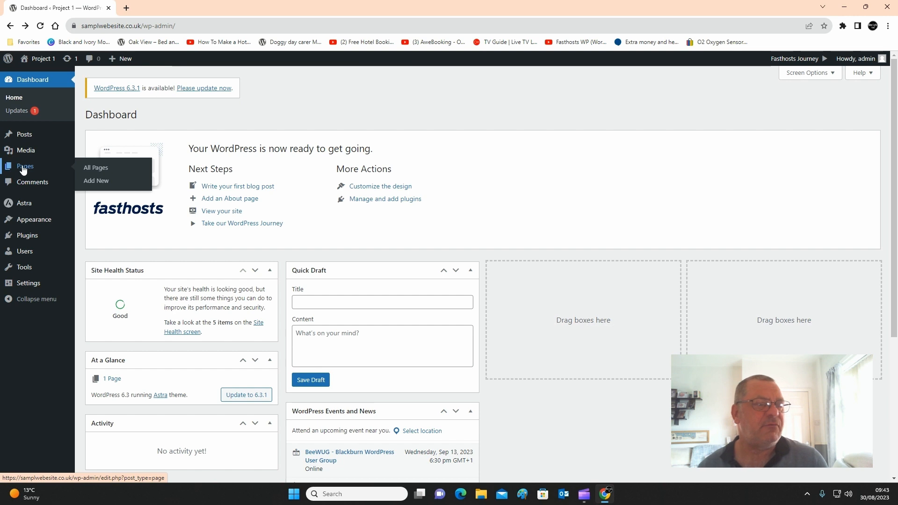
click(94, 169)
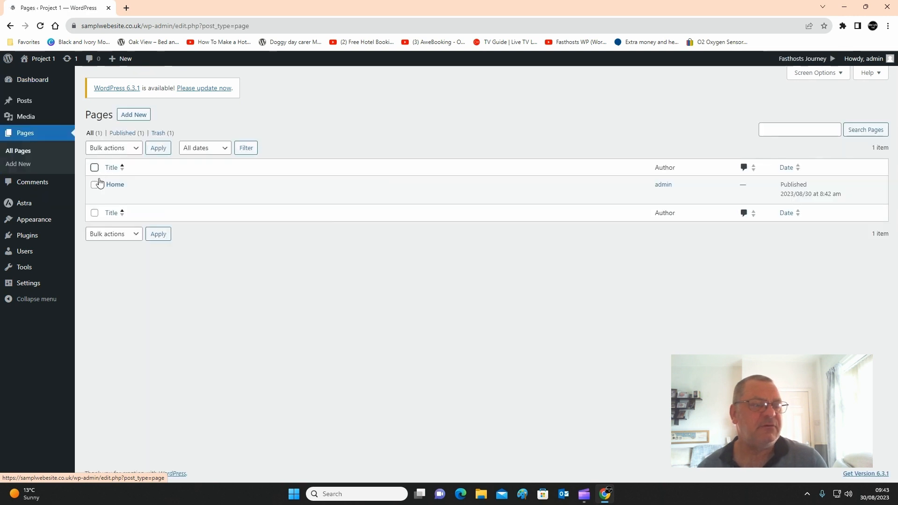
click(159, 195)
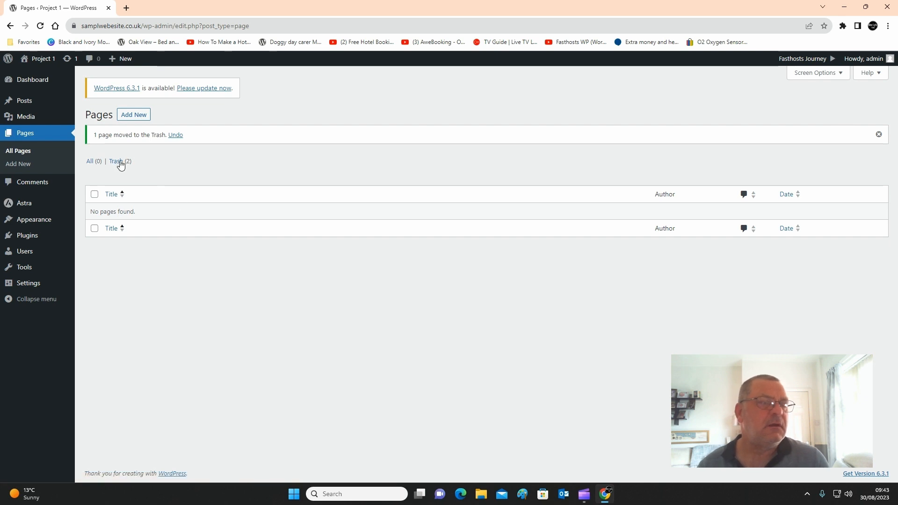
click(118, 163)
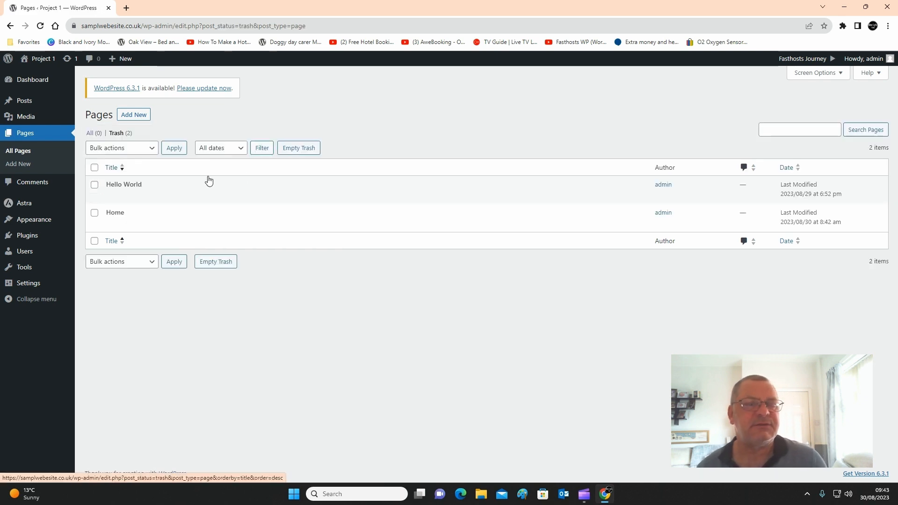
click(293, 147)
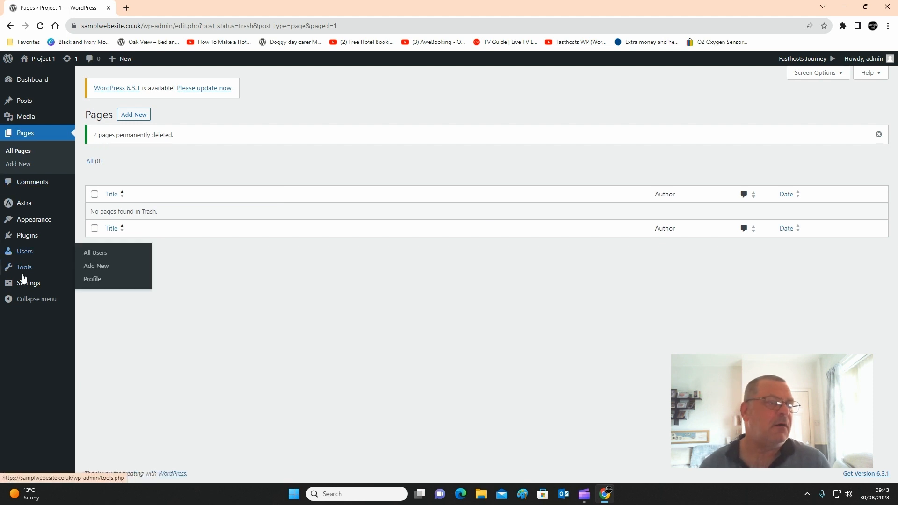
- Search the plugin directory for "astra", and install and activate the Starter Templates plugin by Brainstorm Force
mouse_move(32, 240)
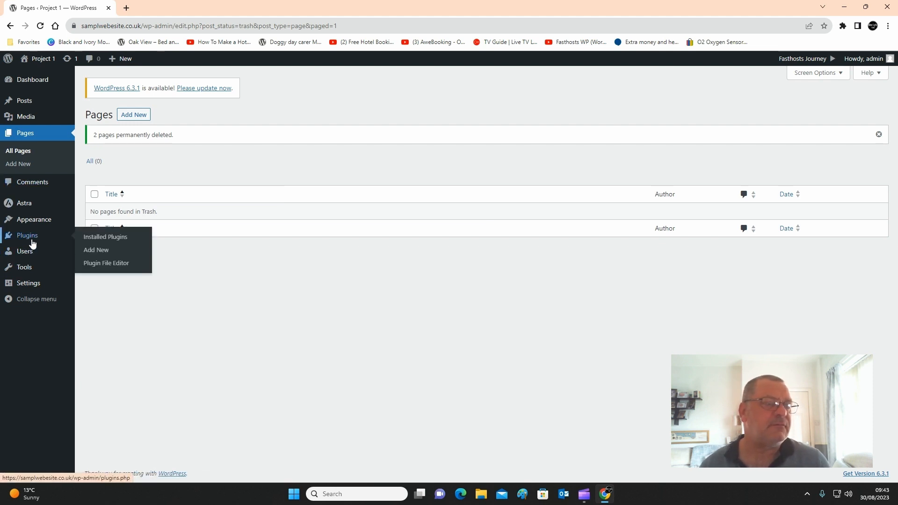
click(91, 252)
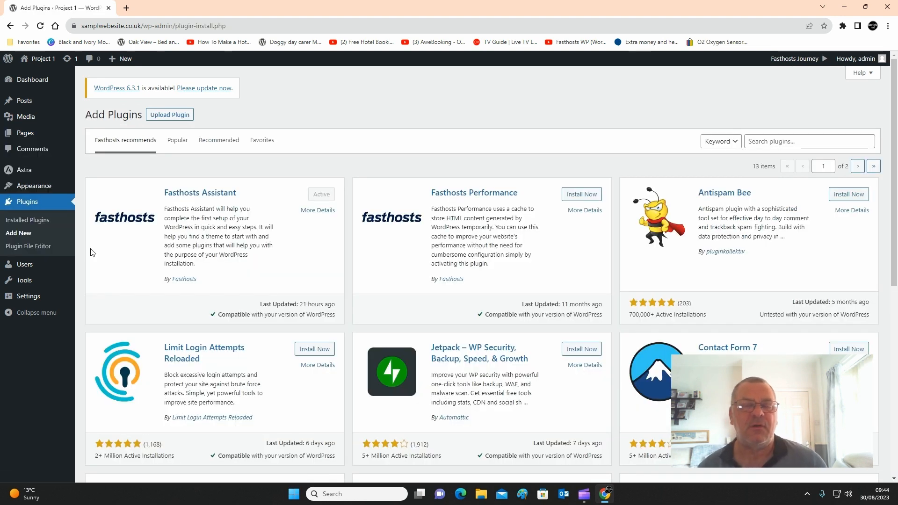
click(804, 144)
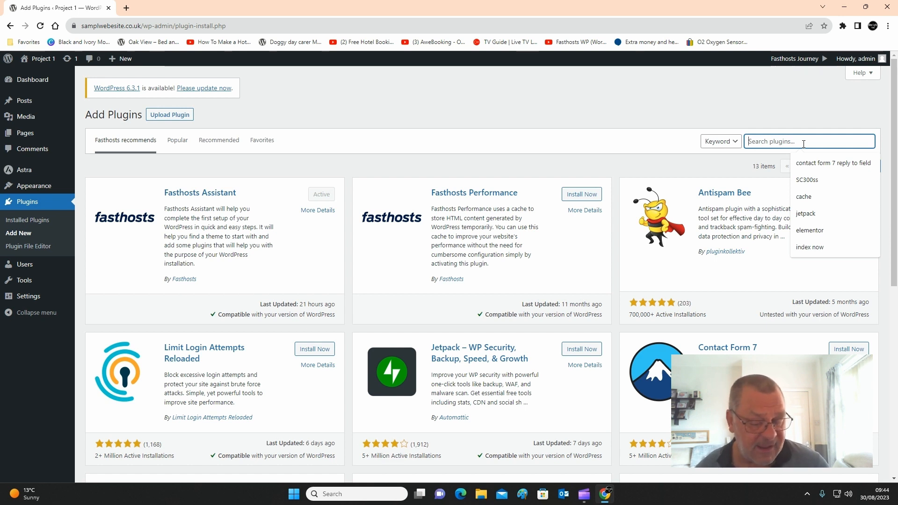
text(astr)
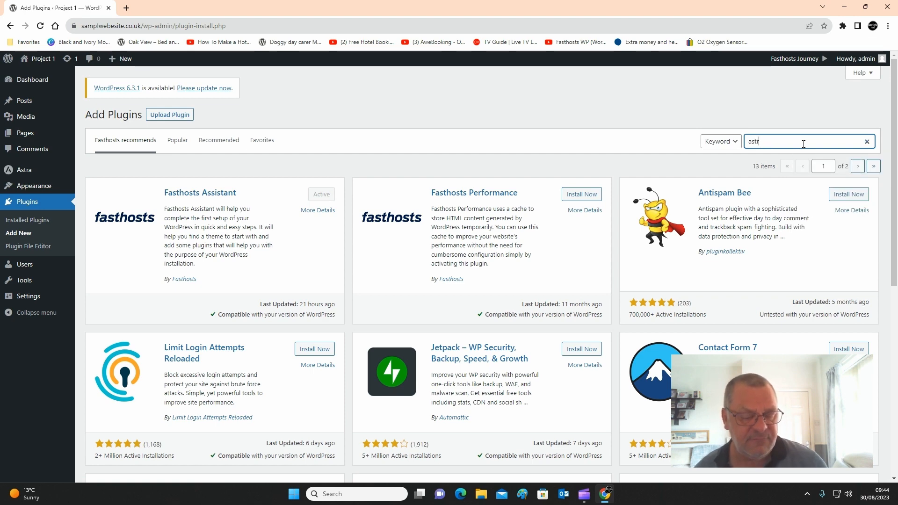
text(a)
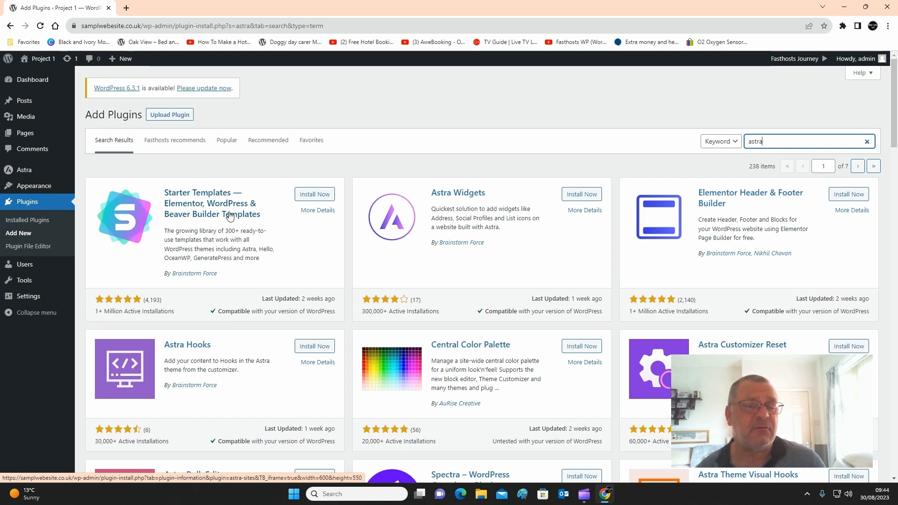
click(311, 194)
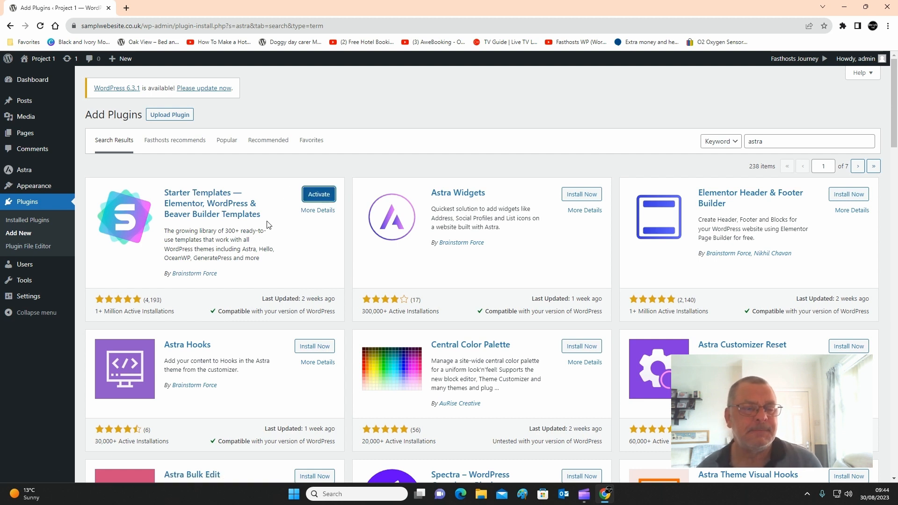
click(316, 194)
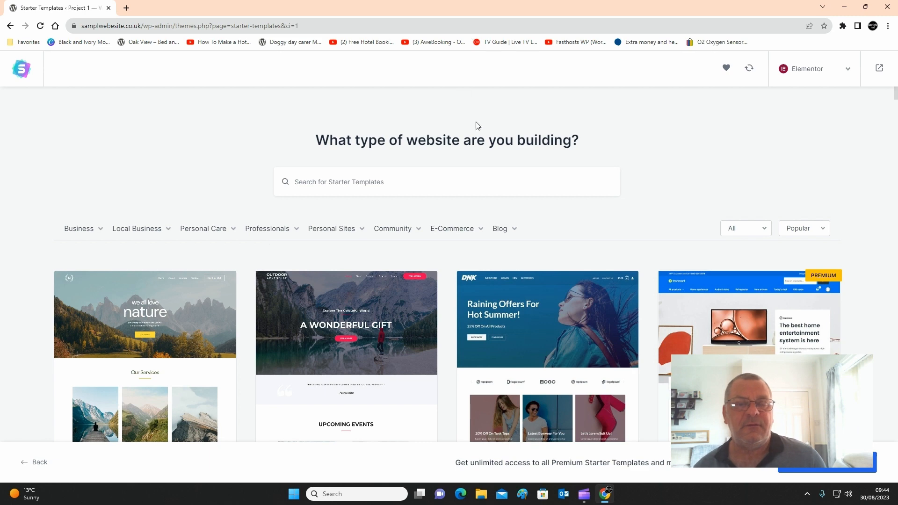
- Browse the Elementor starter templates and select the Outdoor Adventure template
scroll(475, 299, down, 6)
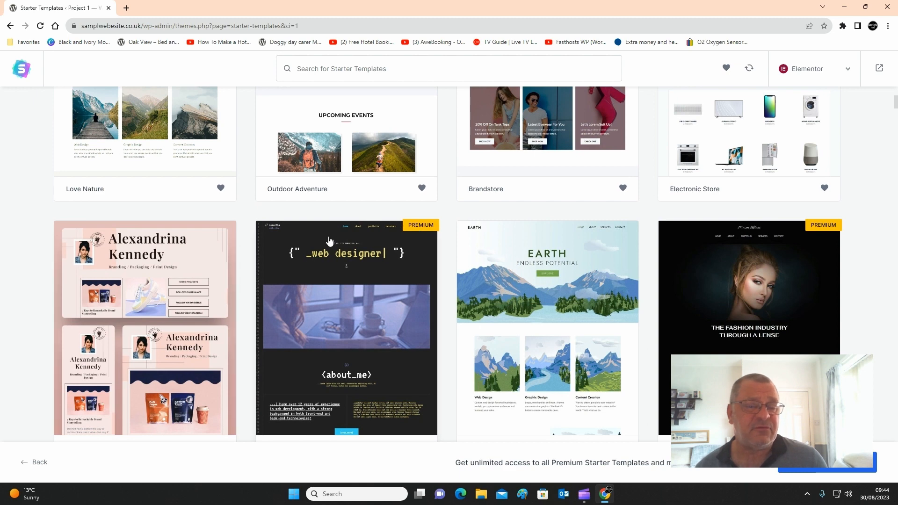
scroll(401, 253, down, 5)
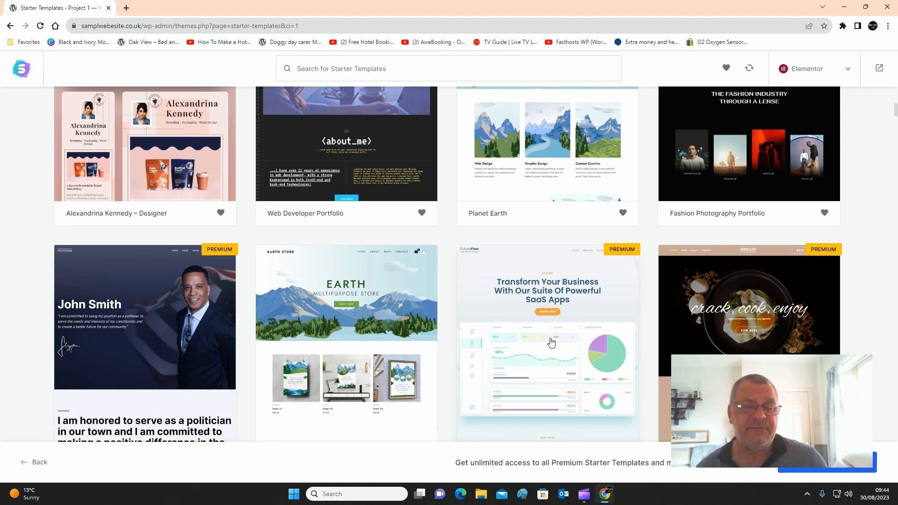
scroll(355, 325, up, 10)
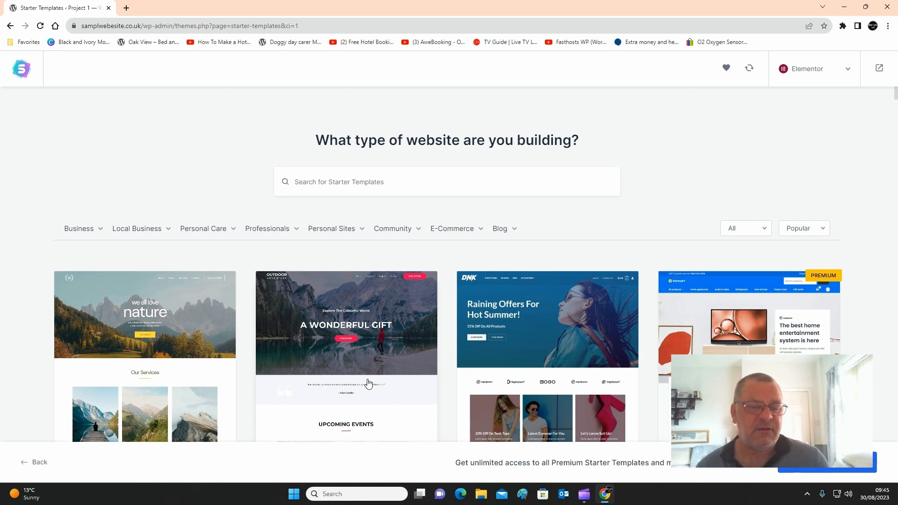
click(363, 344)
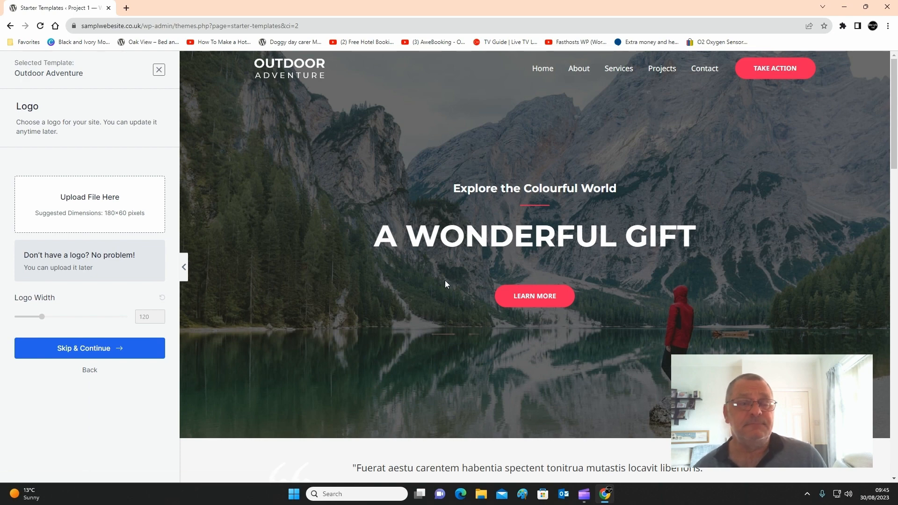
- Examine the Outdoor Adventure template's home page and Contact page in the preview
scroll(445, 281, down, 2)
scroll(445, 284, down, 10)
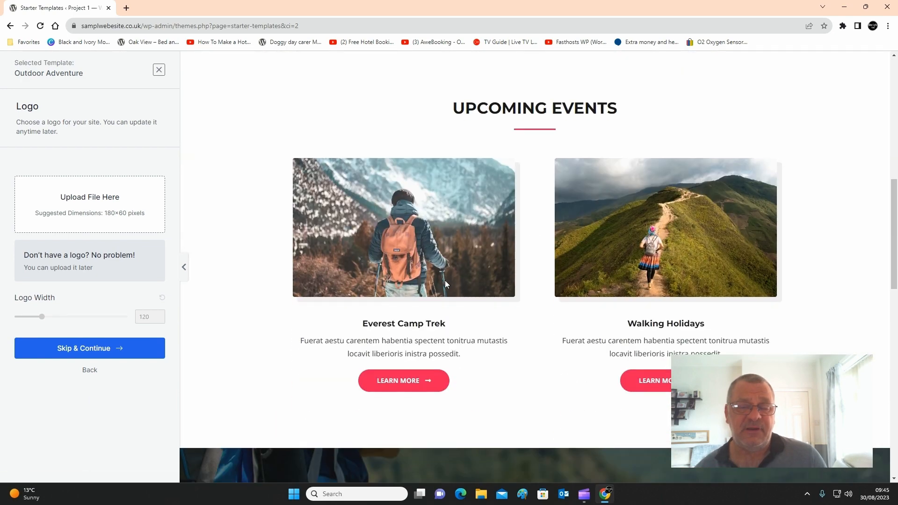
scroll(446, 284, down, 10)
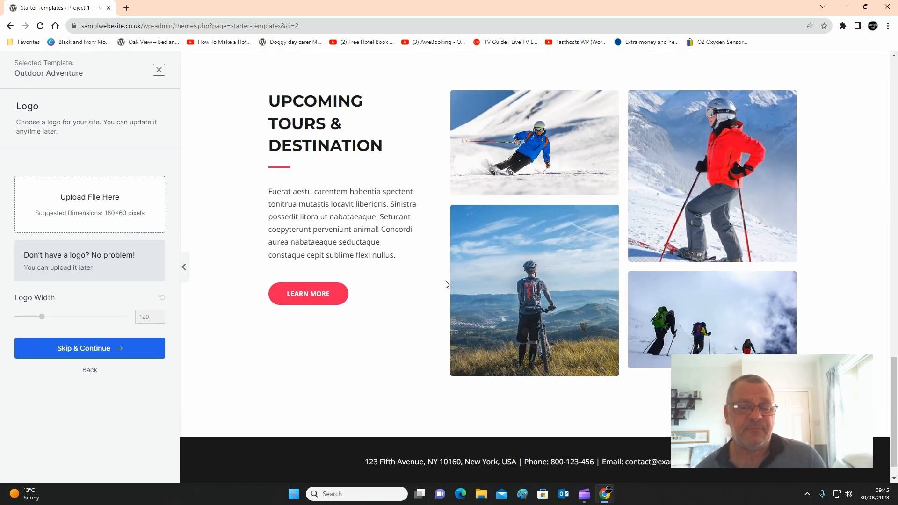
scroll(446, 284, up, 10)
scroll(444, 284, up, 10)
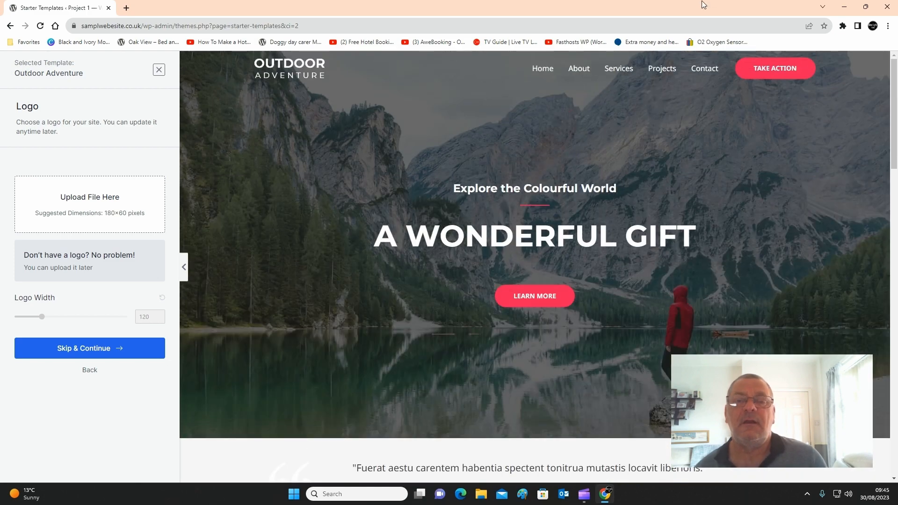
click(701, 69)
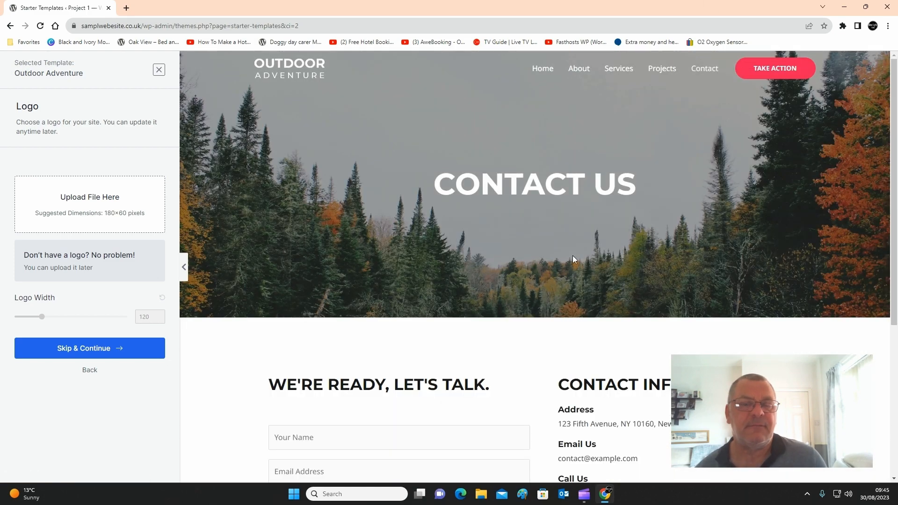
scroll(514, 386, down, 5)
scroll(513, 371, up, 5)
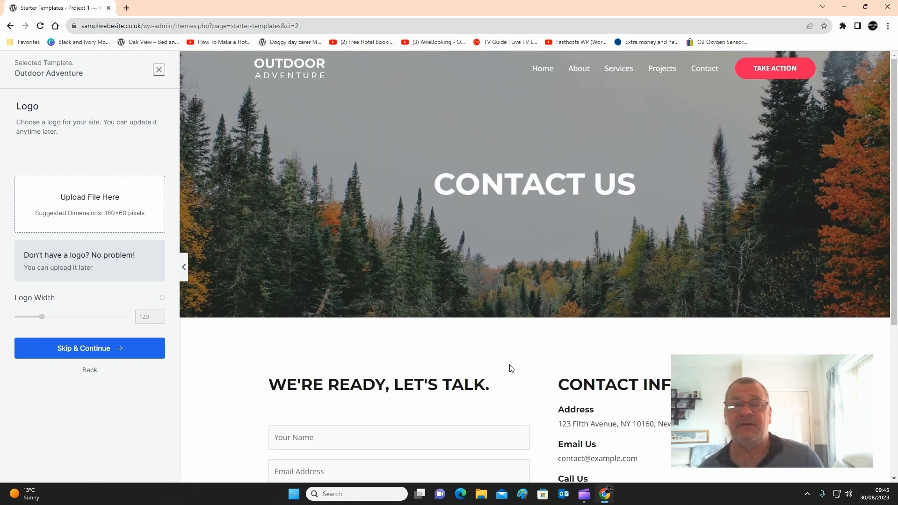
- Skip the logo upload and proceed to the Outdoor Adventure template's color and font choices
click(89, 357)
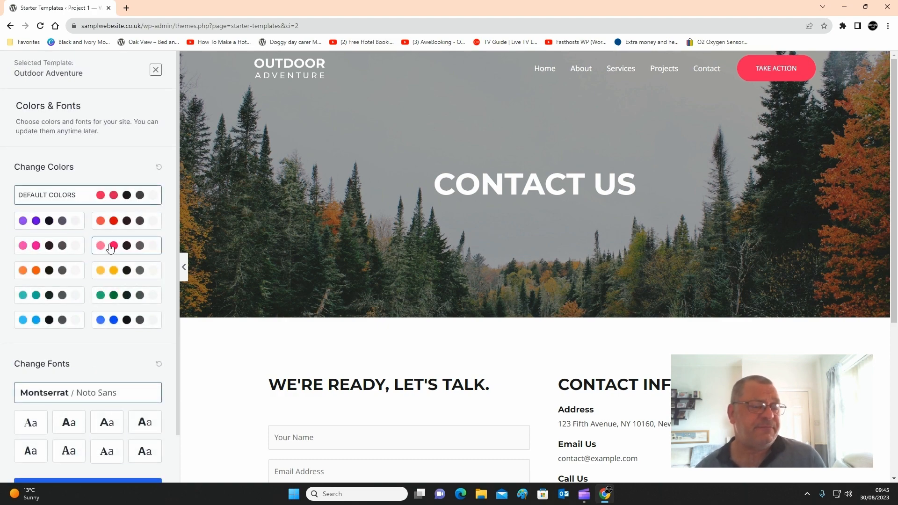
scroll(227, 315, down, 4)
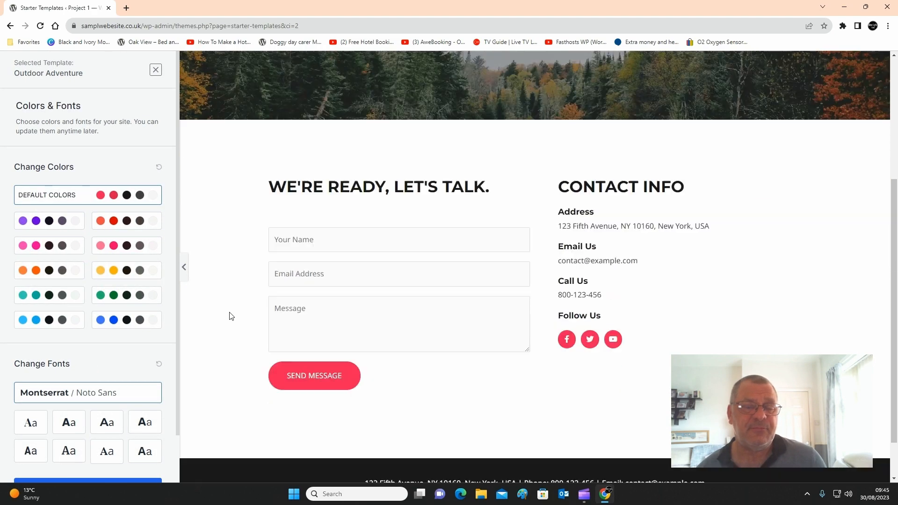
scroll(230, 316, down, 1)
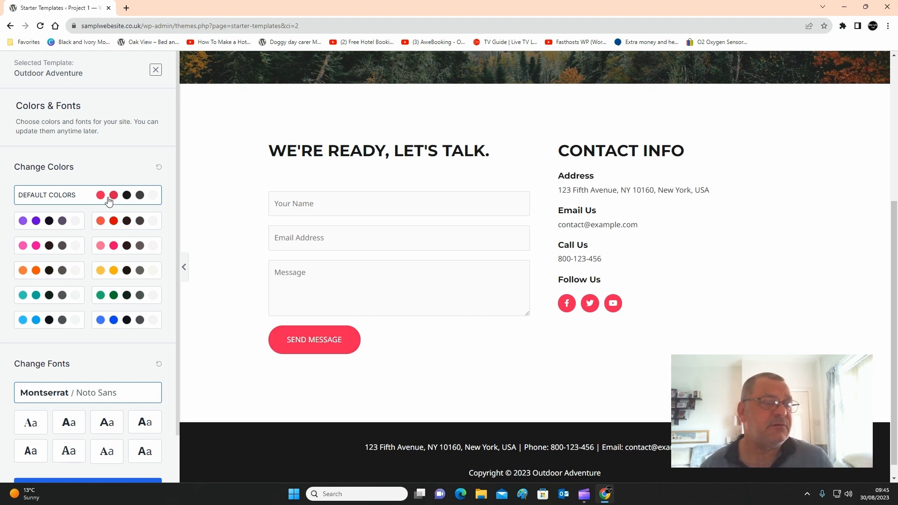
- Try the red, purple and orange color palettes on the template's Contact page preview
click(113, 223)
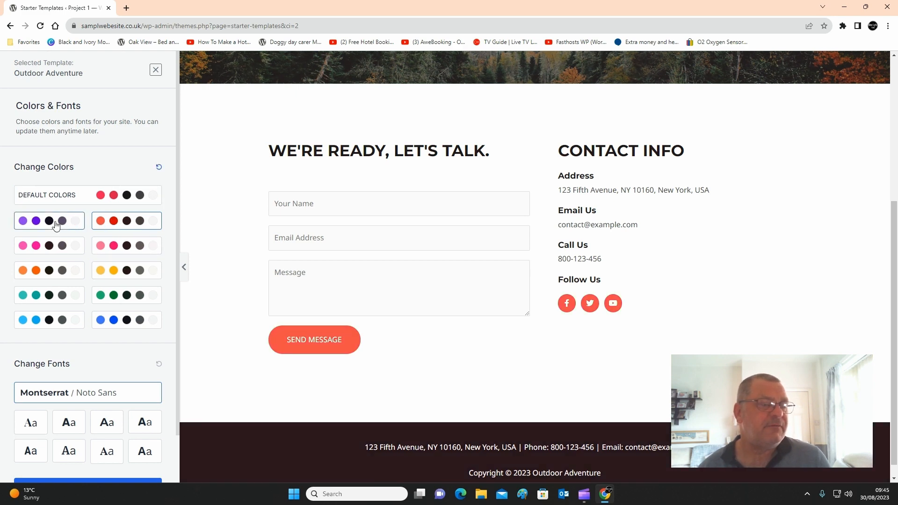
click(48, 223)
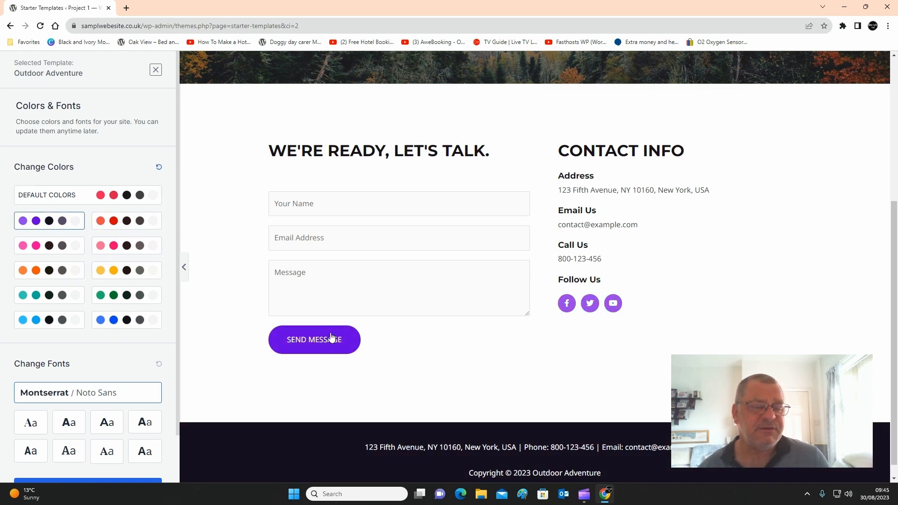
scroll(327, 288, up, 2)
scroll(327, 288, up, 1)
scroll(698, 279, down, 3)
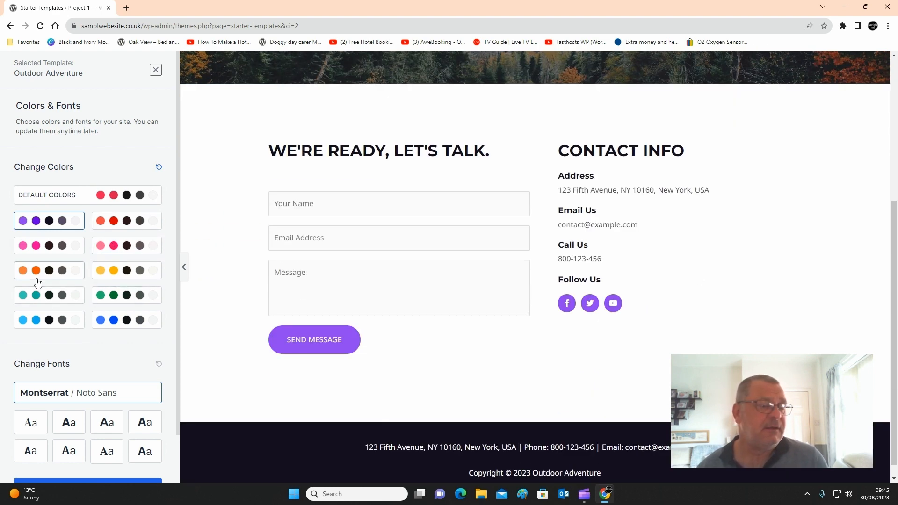
click(50, 272)
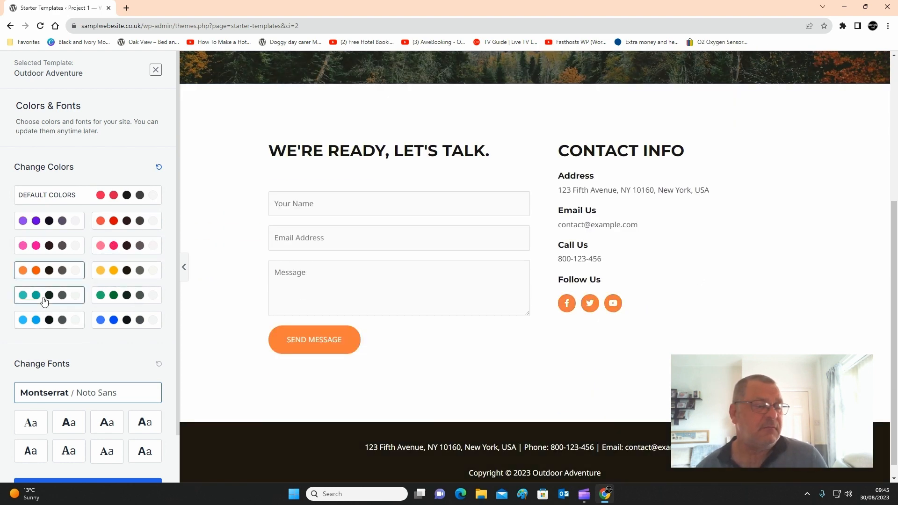
- Apply the teal color palette, keep the default fonts, and build the website with all import options enabled and personal details left blank
click(39, 299)
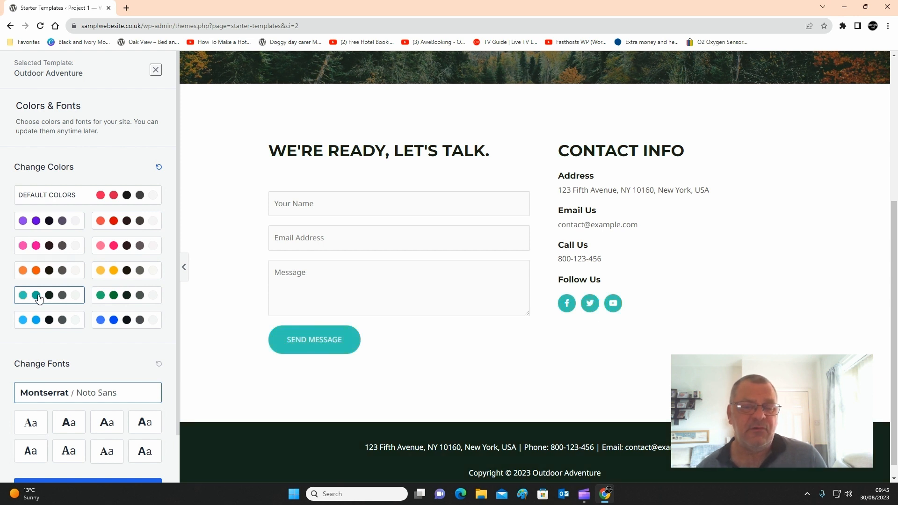
scroll(69, 401, down, 1)
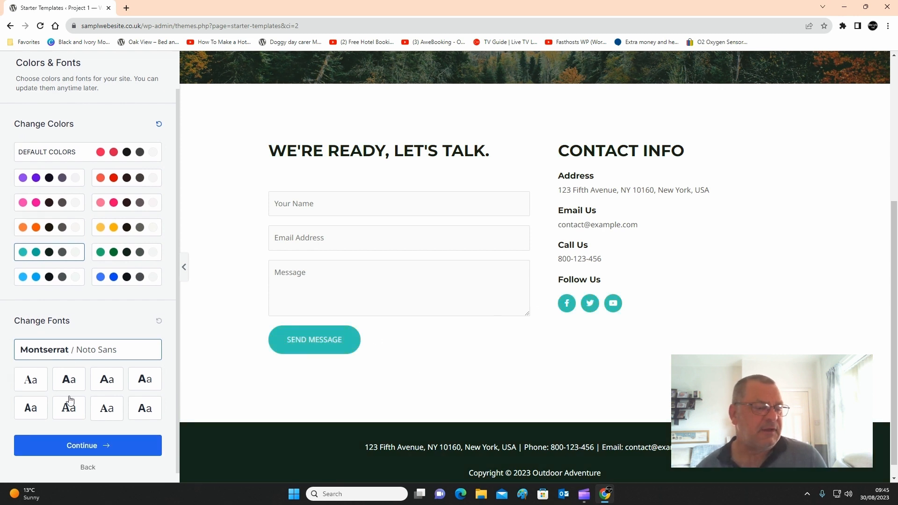
click(71, 436)
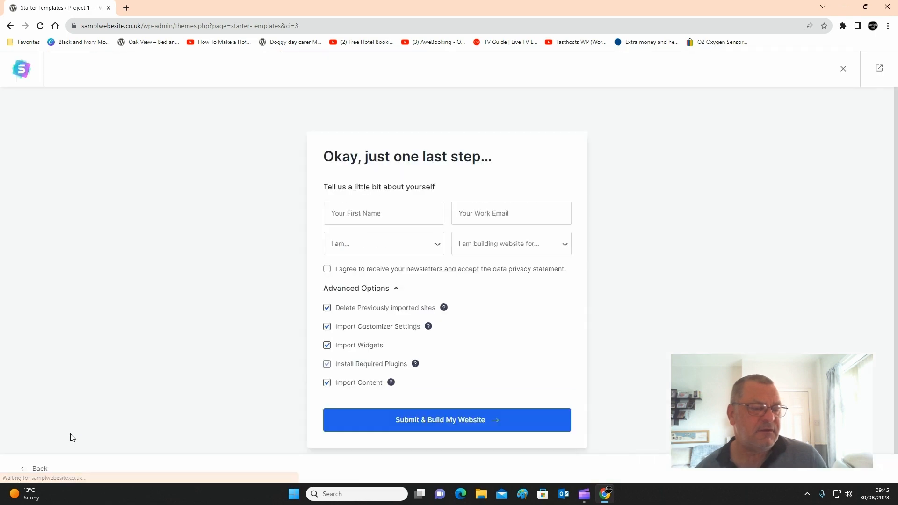
click(447, 415)
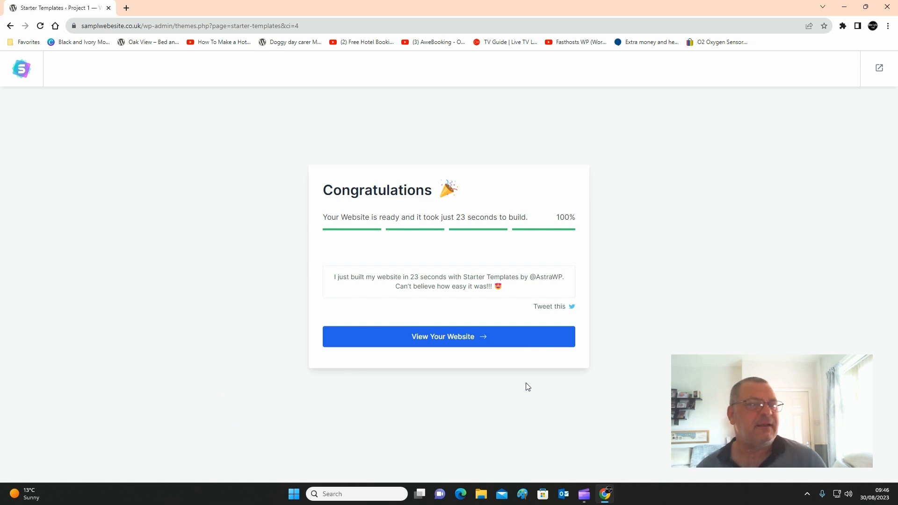
- Leave the Starter Templates wizard for the WordPress Pages list and open the live site
click(10, 26)
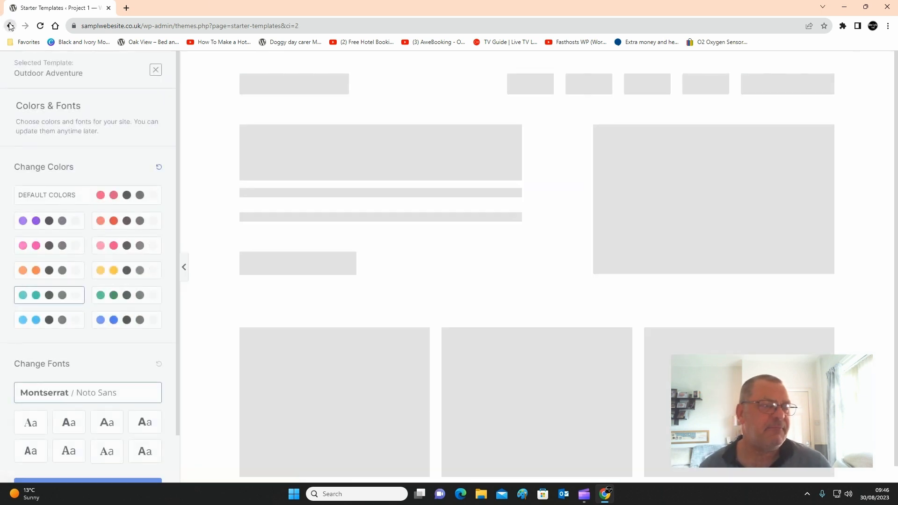
click(10, 26)
click(10, 26)
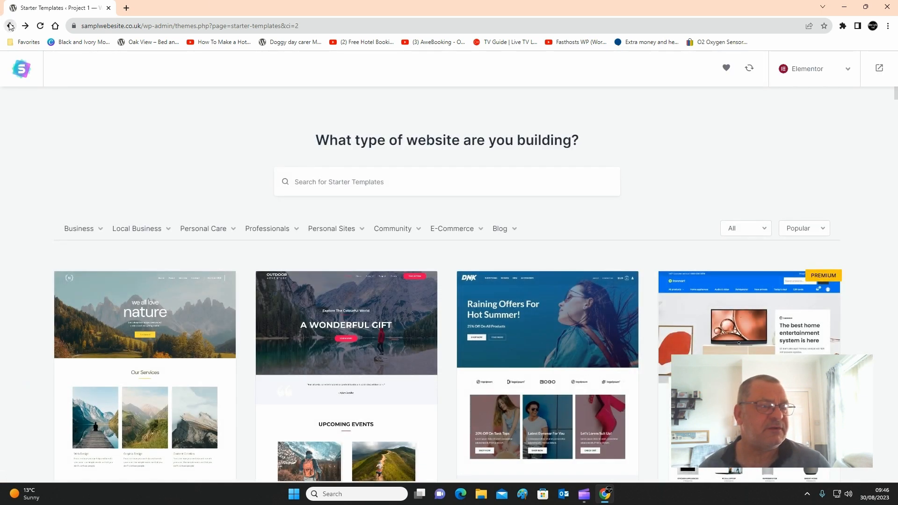
click(10, 26)
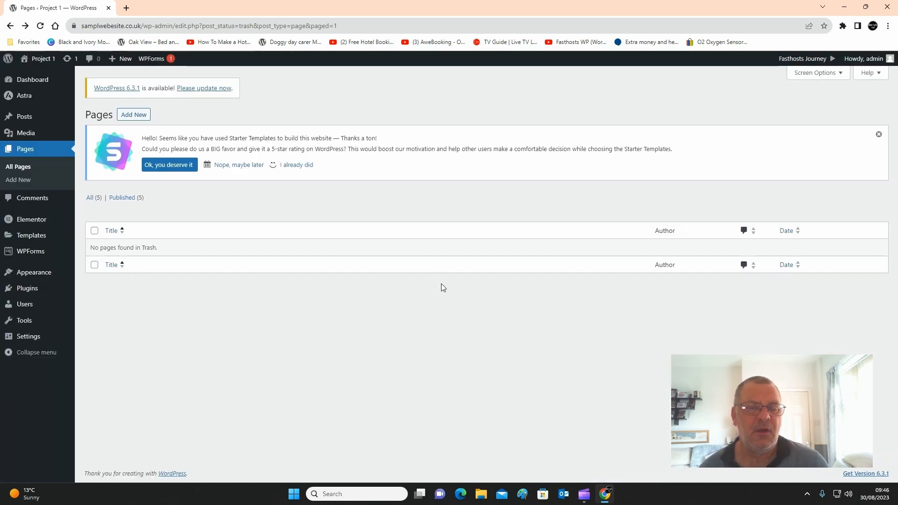
mouse_move(47, 64)
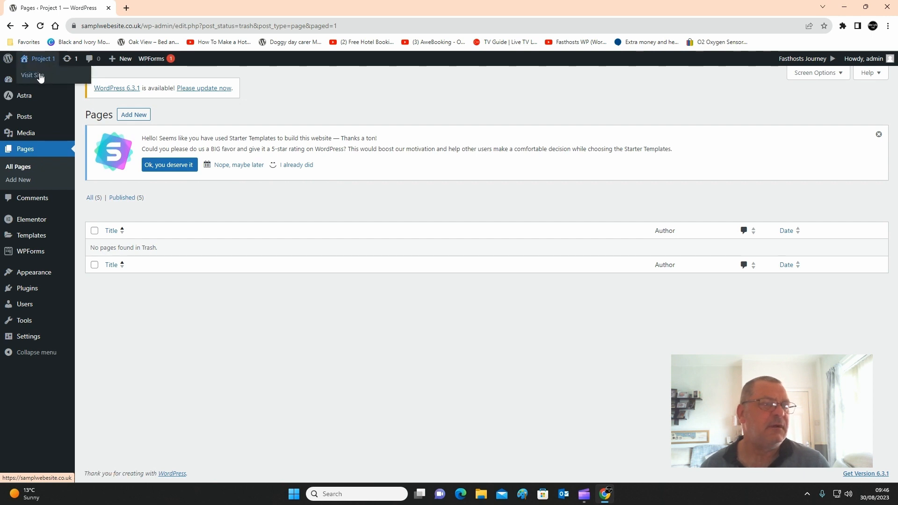
click(41, 76)
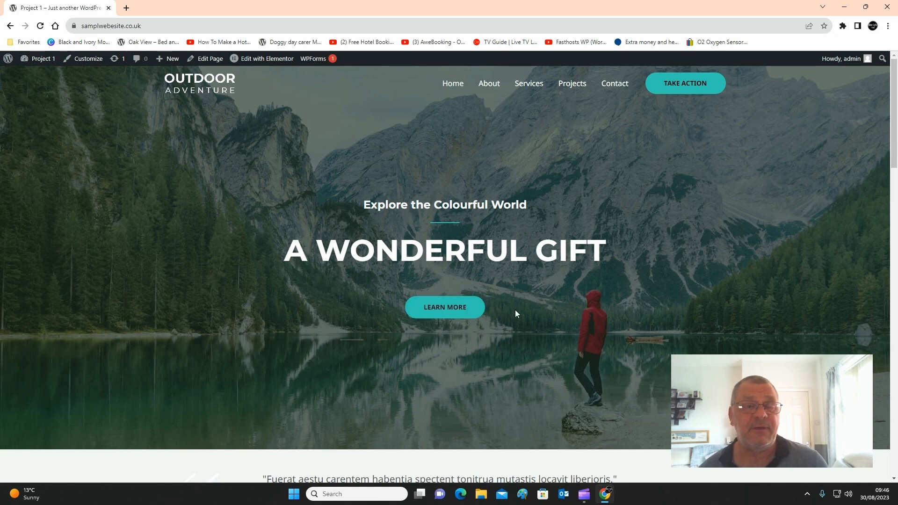
- Examine the imported site's home page sections and footer, and its Contact page
scroll(515, 311, down, 15)
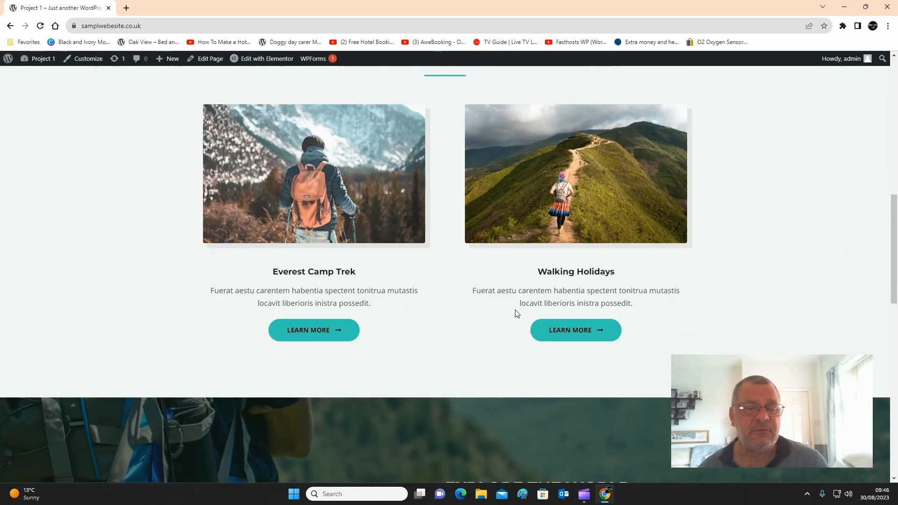
scroll(515, 309, down, 8)
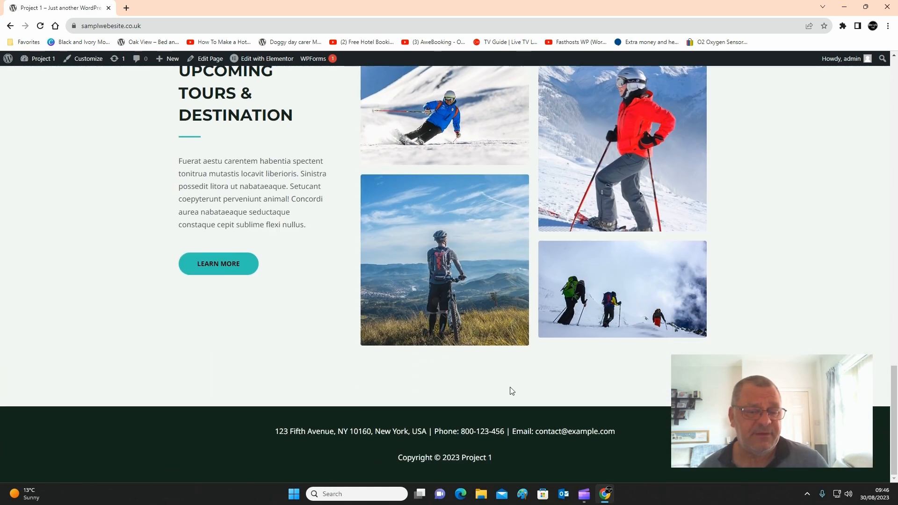
scroll(281, 242, up, 20)
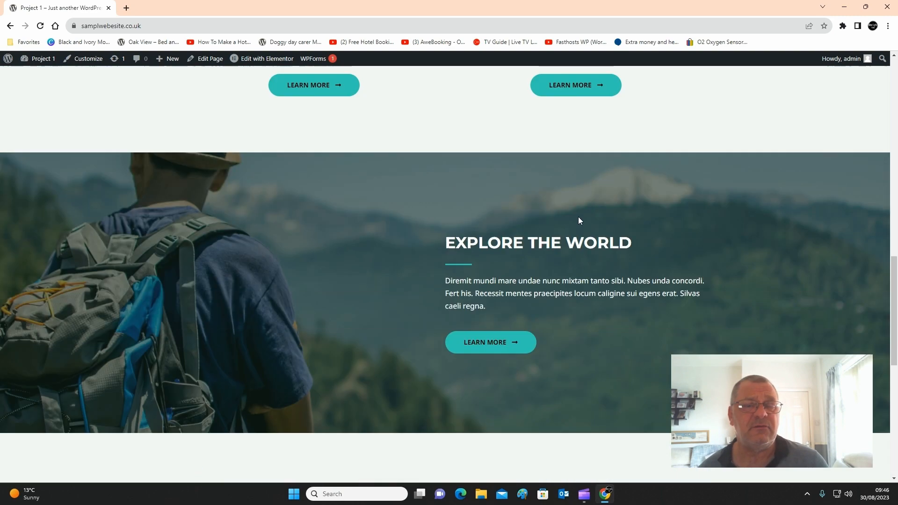
scroll(591, 193, up, 1)
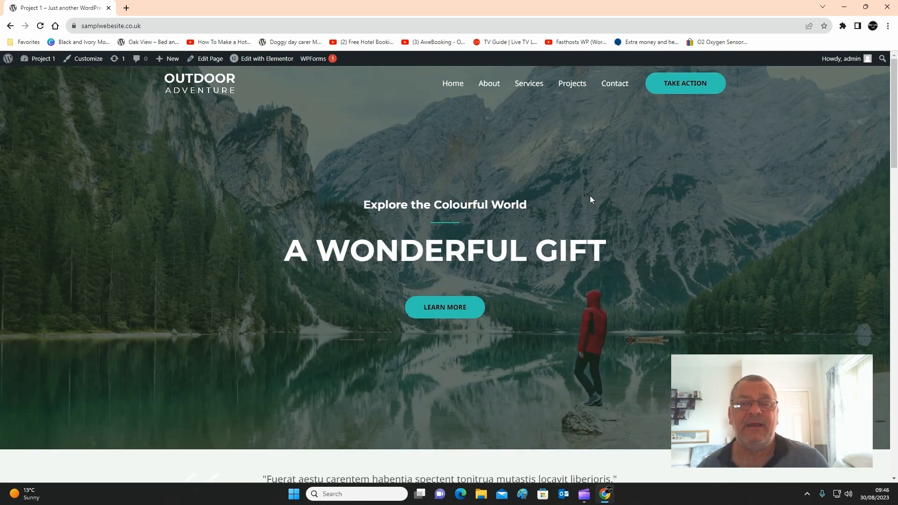
click(612, 88)
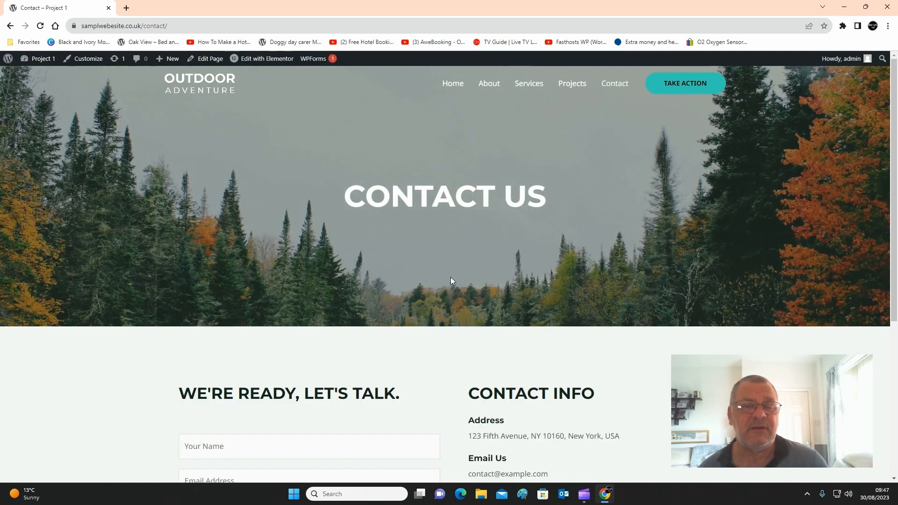
scroll(452, 273, down, 5)
scroll(453, 267, up, 5)
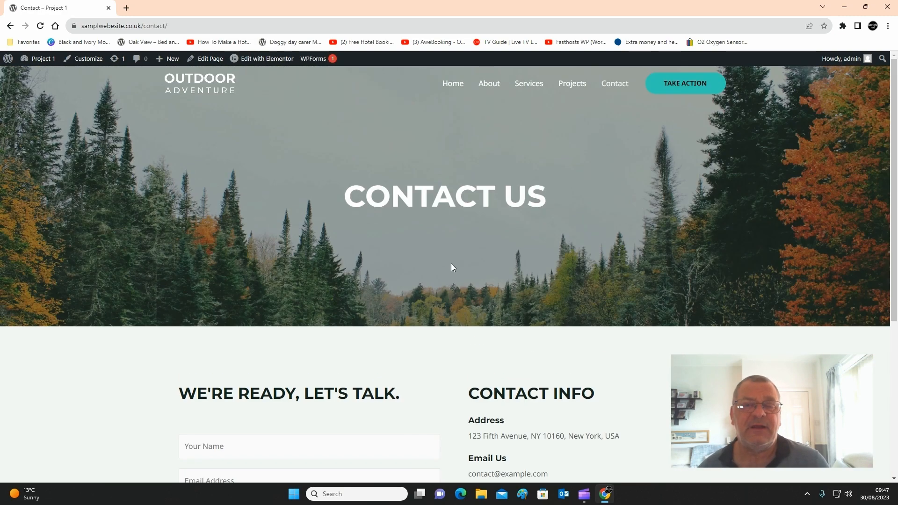
click(447, 81)
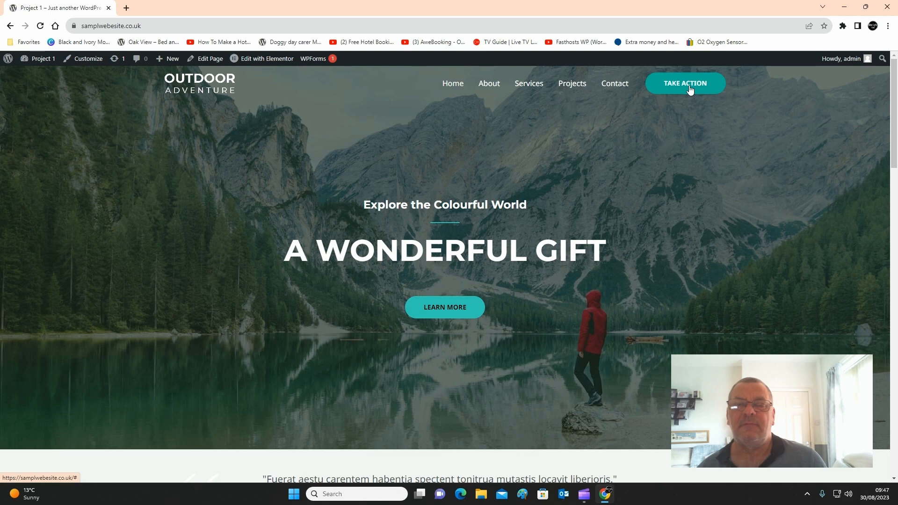
scroll(438, 246, down, 4)
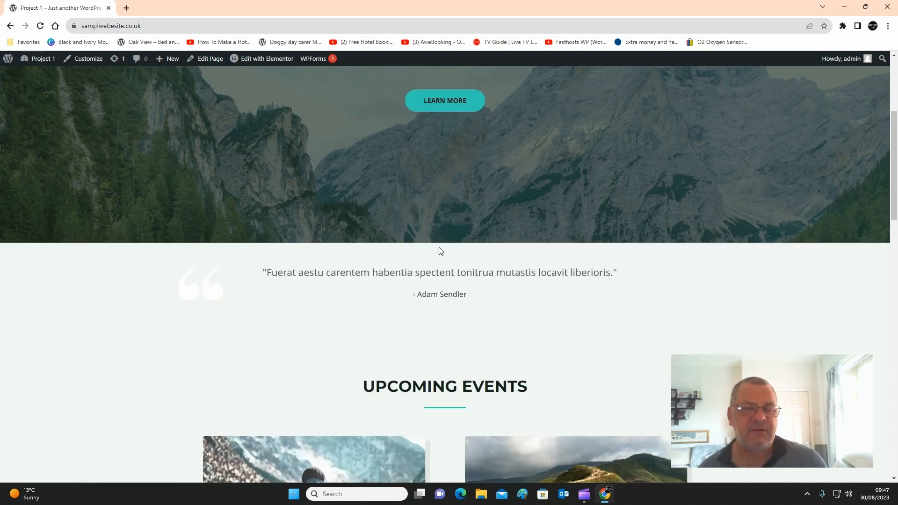
scroll(439, 251, down, 15)
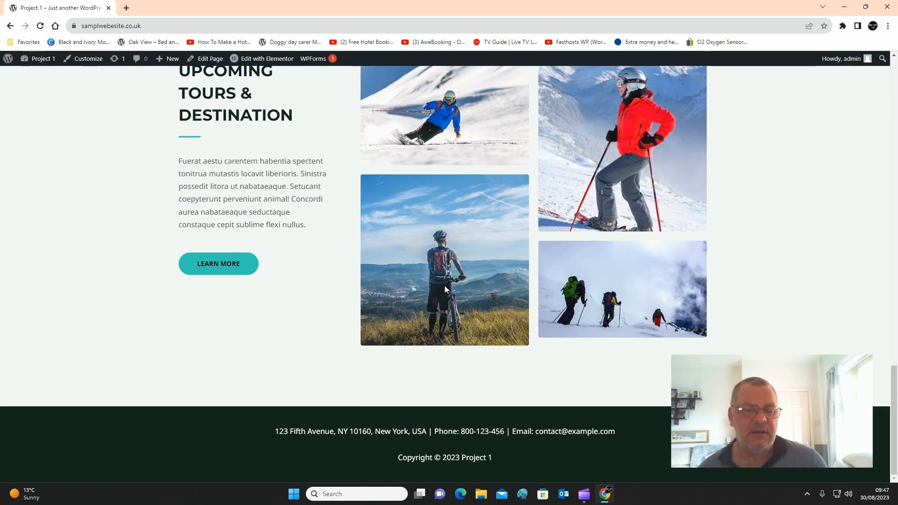
scroll(477, 379, up, 19)
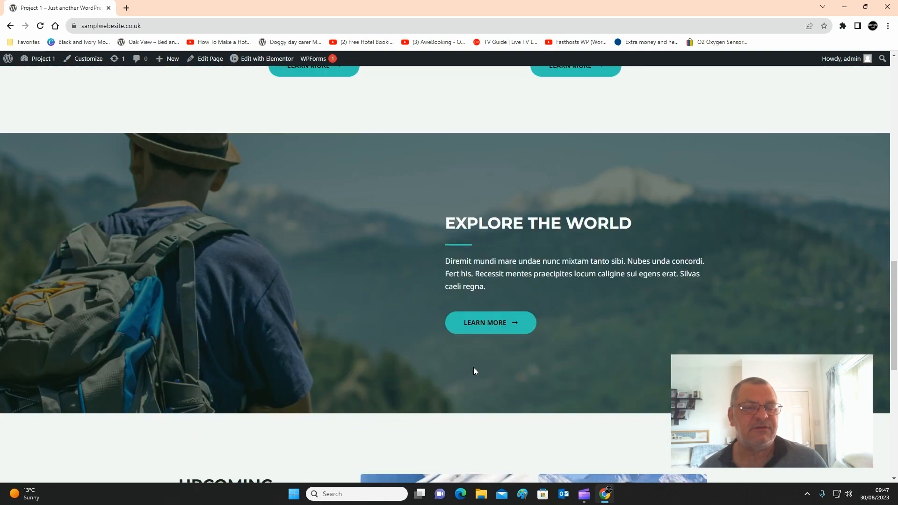